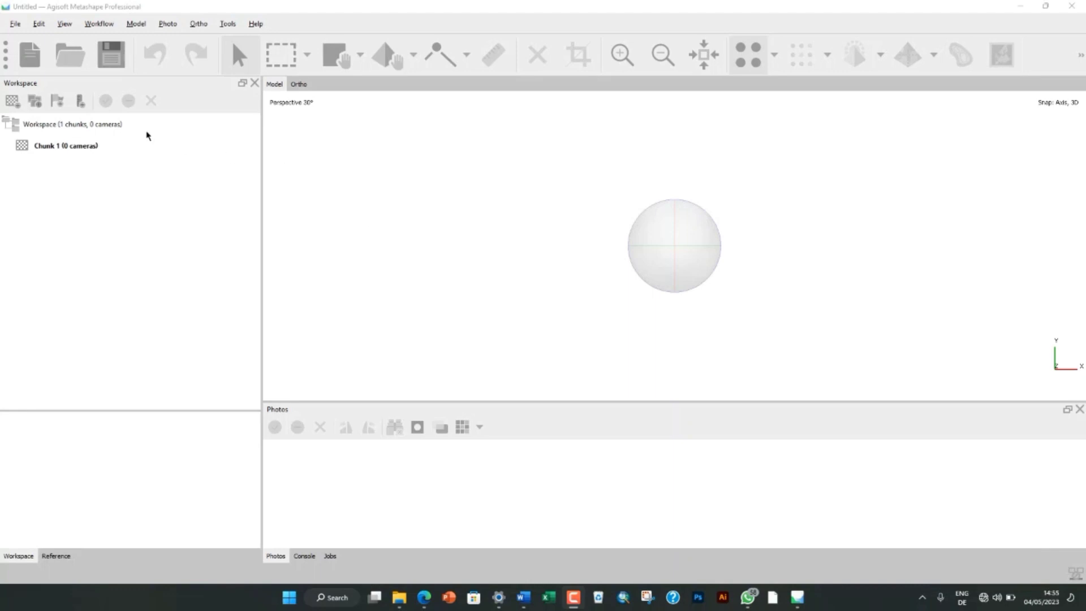
- Open the Add Photos dialog through File > Workflow
click(15, 25)
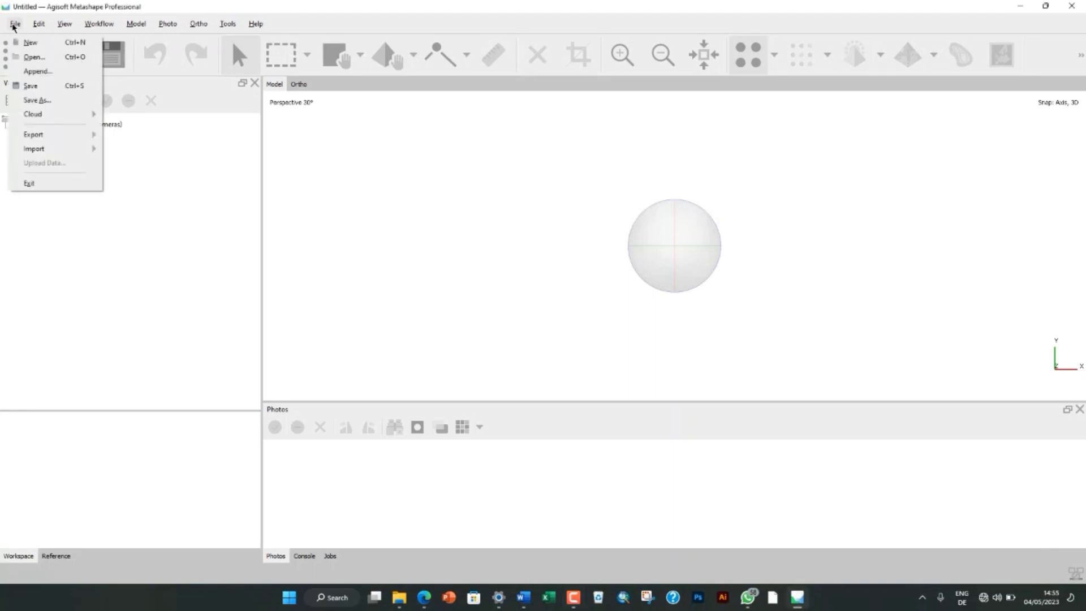
mouse_move(98, 25)
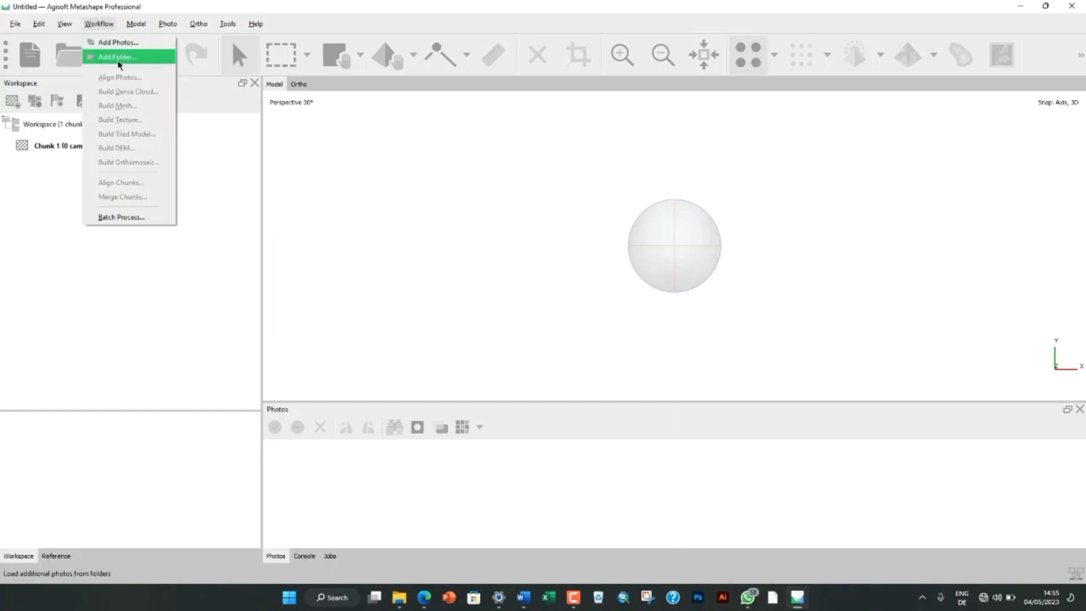
click(137, 47)
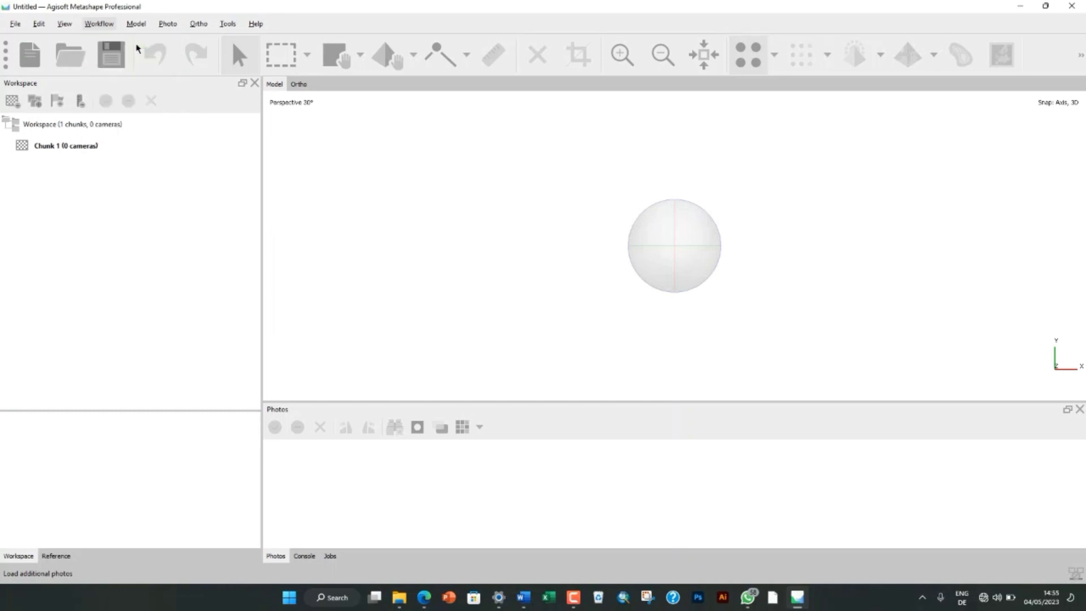
- Load DJI_0030 to DJI_0043 from the Desktop flight folder's 100MEDIA into Chunk 1
click(57, 190)
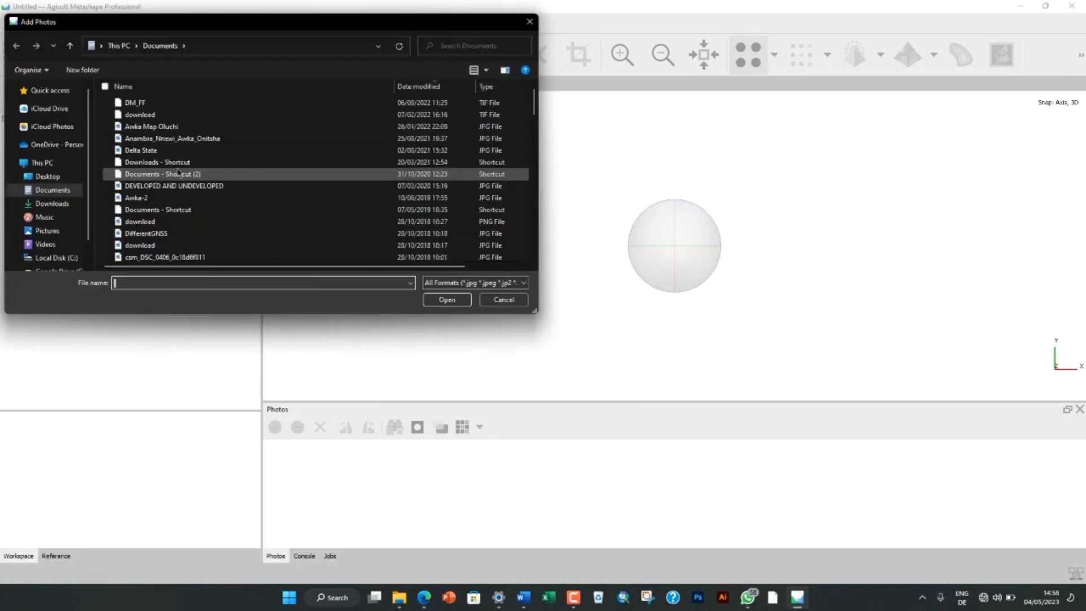
click(47, 176)
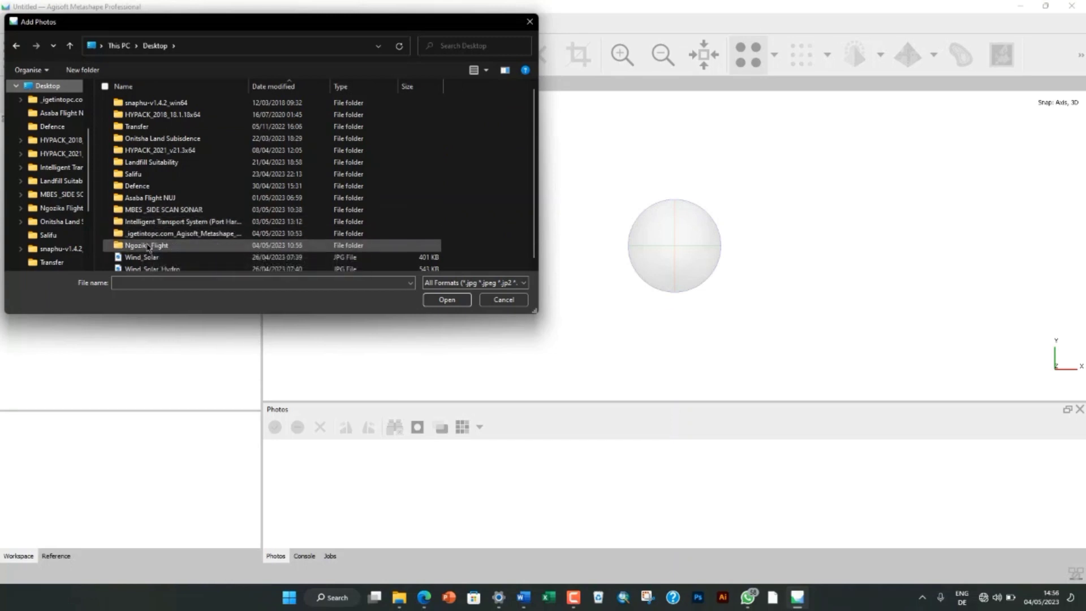
double_click(147, 246)
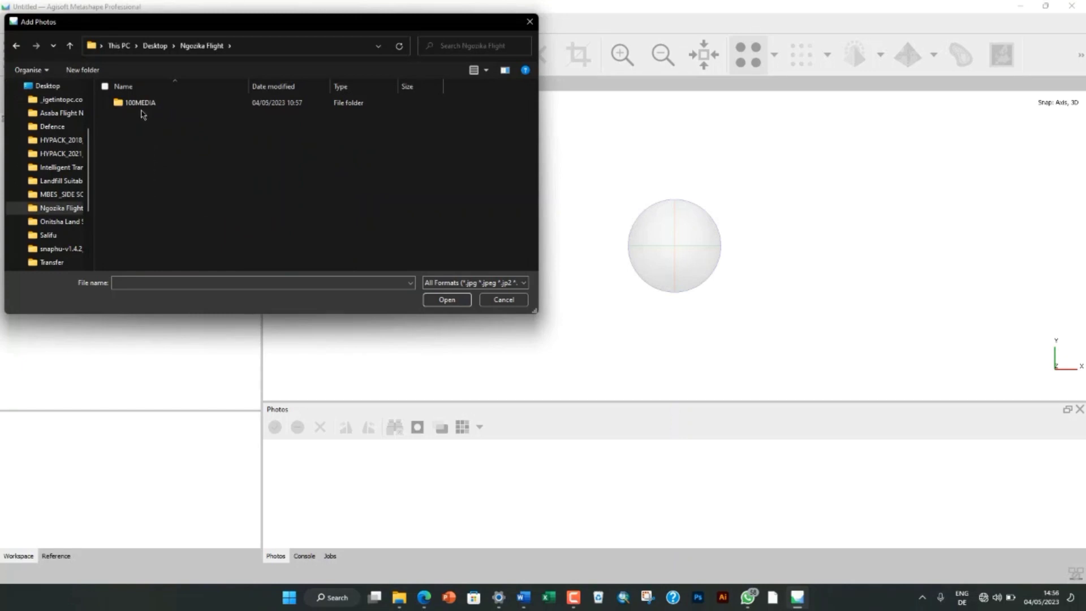
double_click(138, 105)
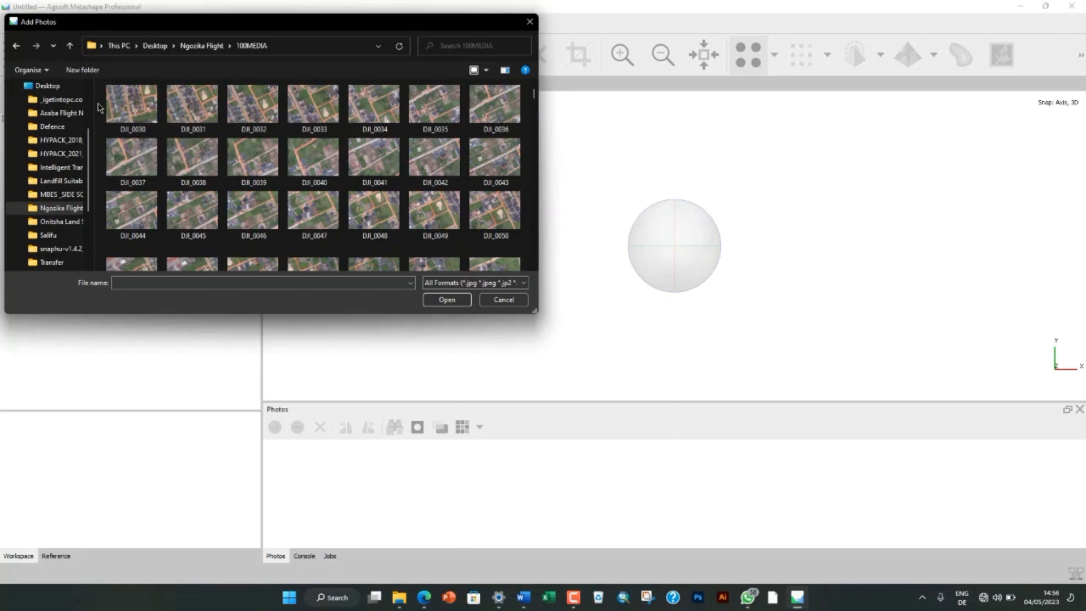
drag(98, 107, 515, 171)
click(452, 304)
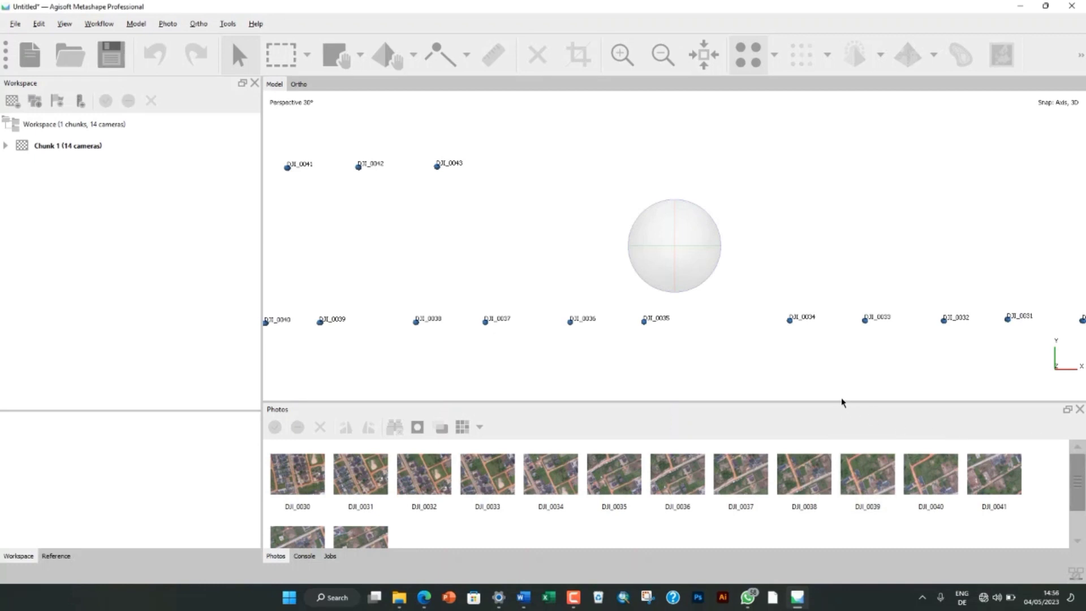
- Align the 14 photos with High accuracy and Source reference preselection
drag(837, 401, 836, 392)
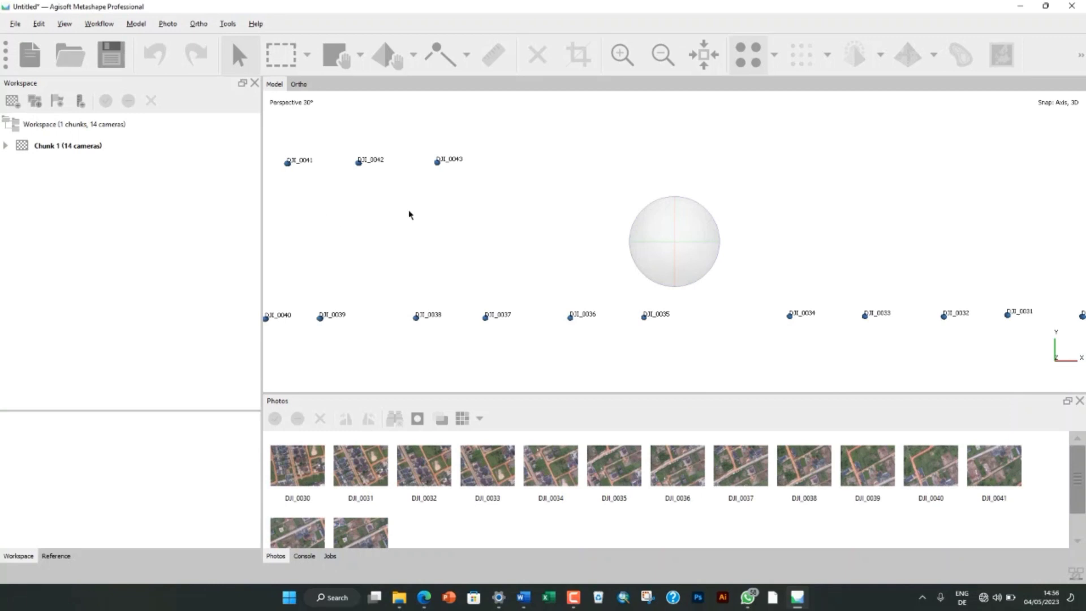
click(99, 24)
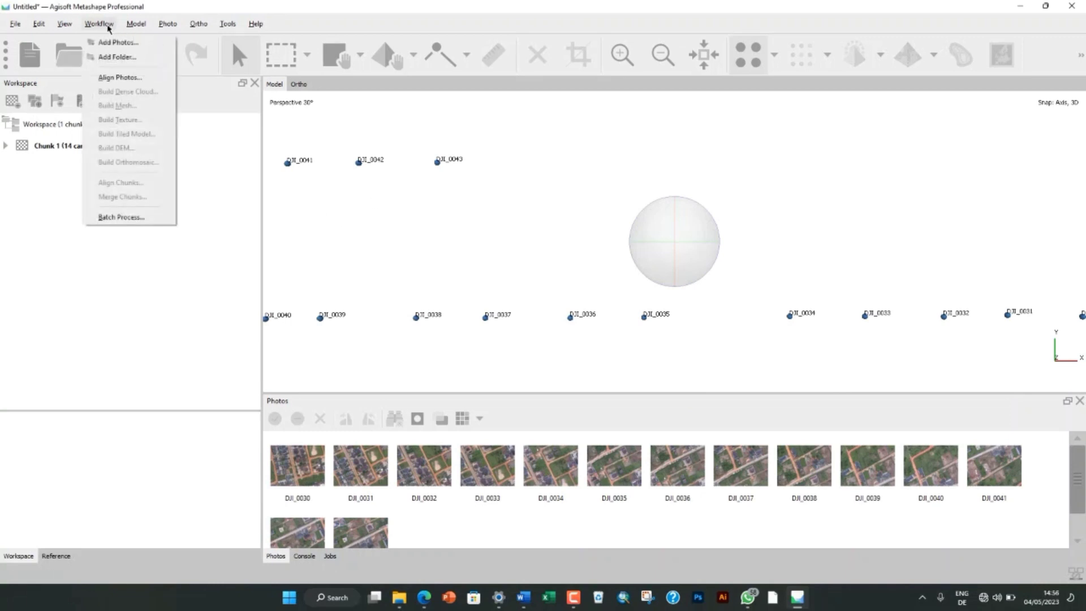
click(121, 80)
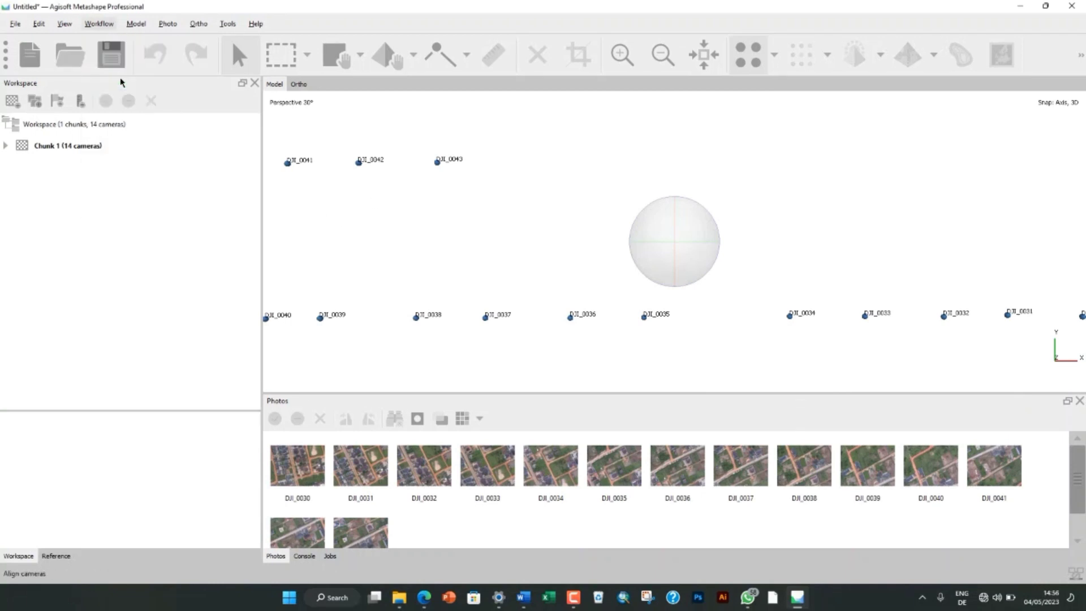
click(624, 209)
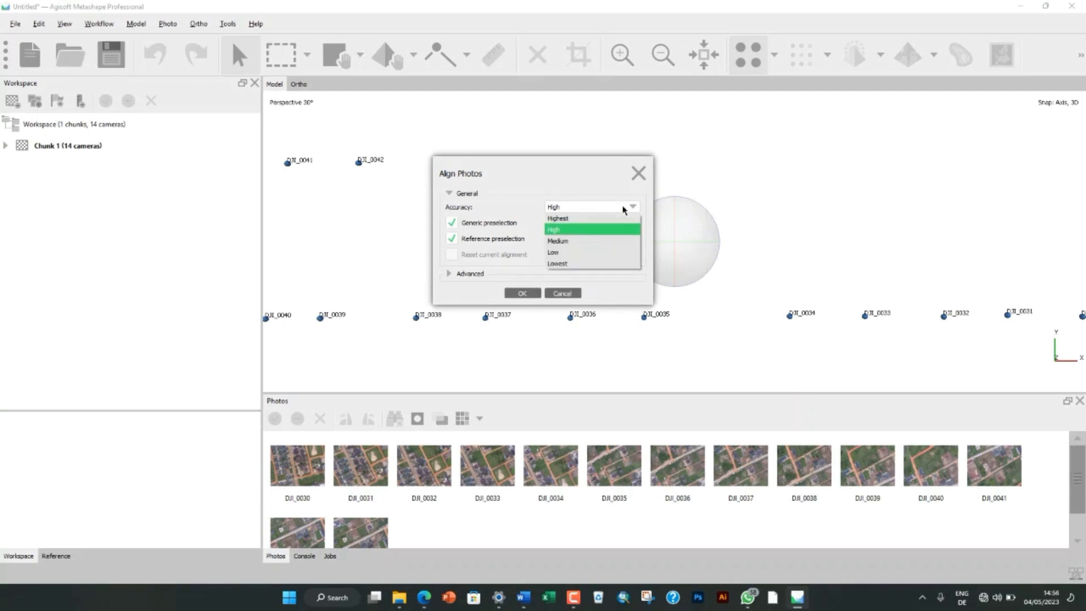
click(601, 233)
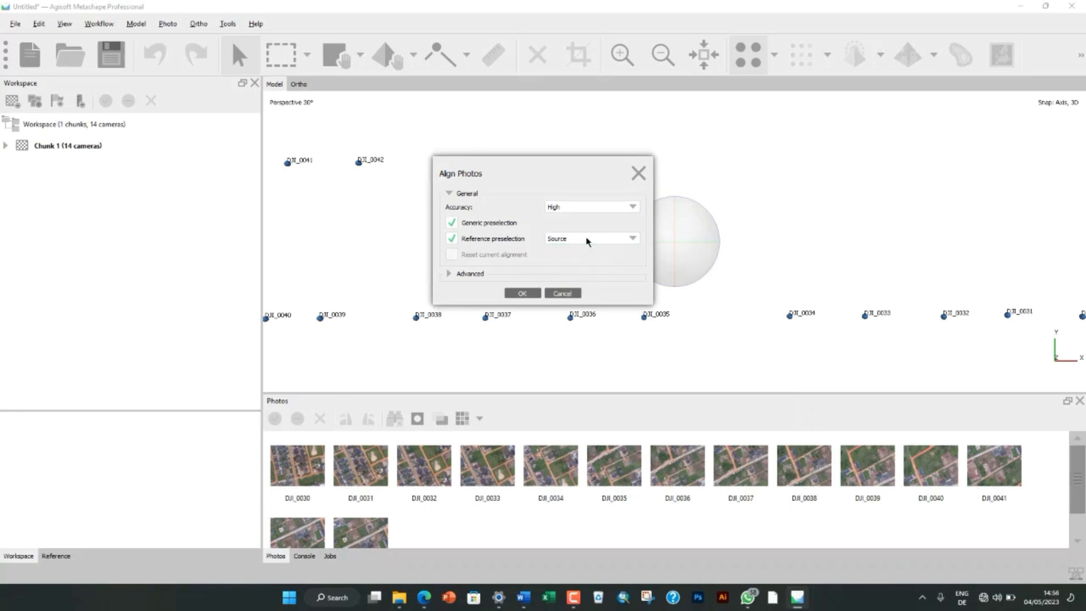
click(586, 241)
click(587, 240)
click(624, 208)
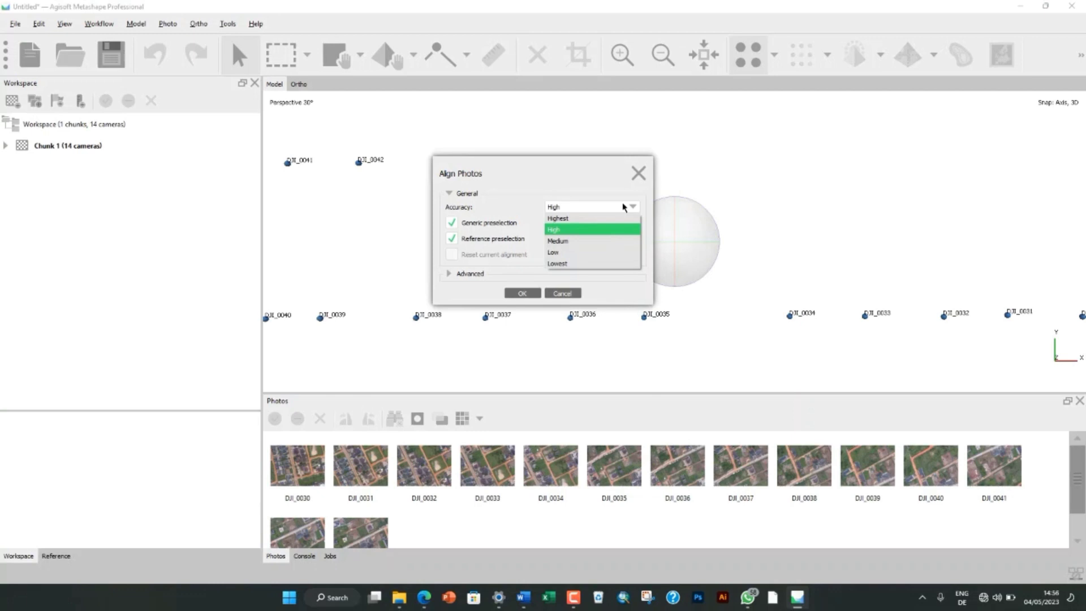
click(567, 189)
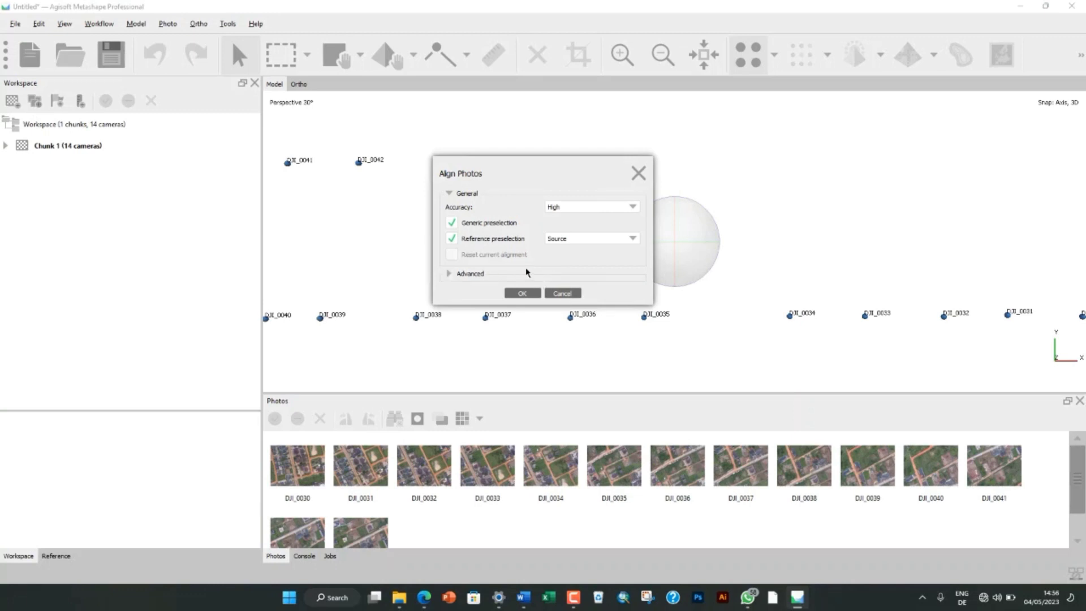
click(450, 274)
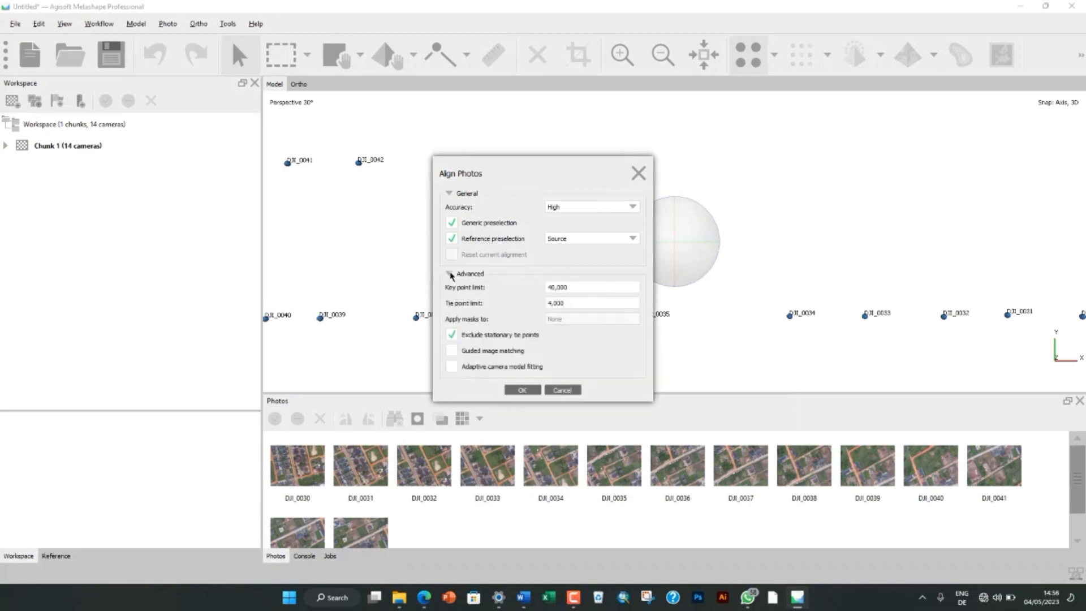
click(523, 389)
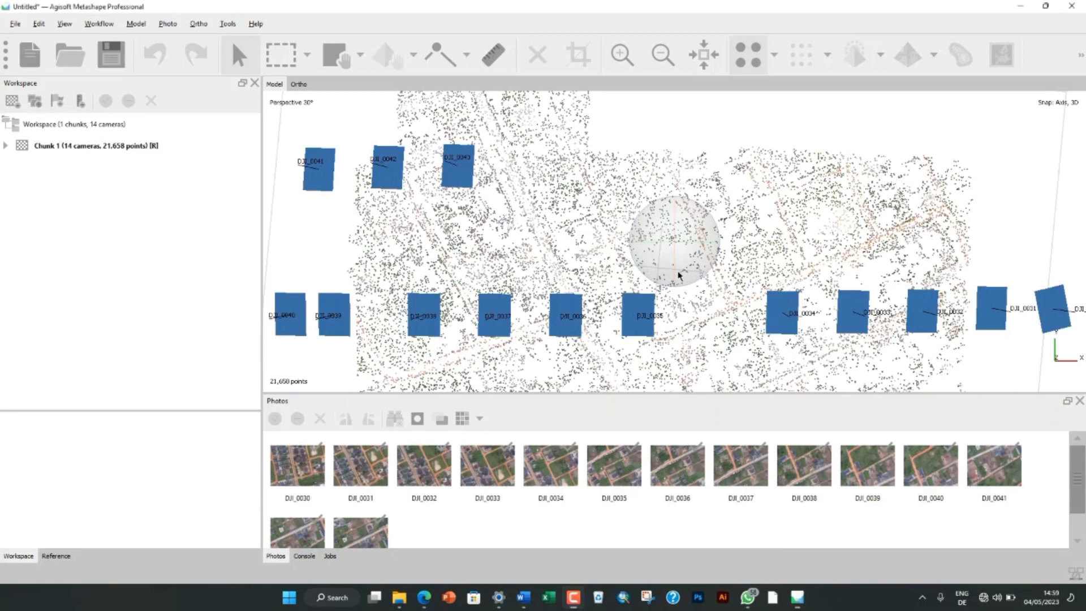
- Orbit the 21,658-point sparse cloud to an oblique view to inspect the cameras
mouse_move(677, 271)
mouse_down()
mouse_move(690, 235)
mouse_move(682, 293)
mouse_move(681, 251)
mouse_move(681, 275)
mouse_up()
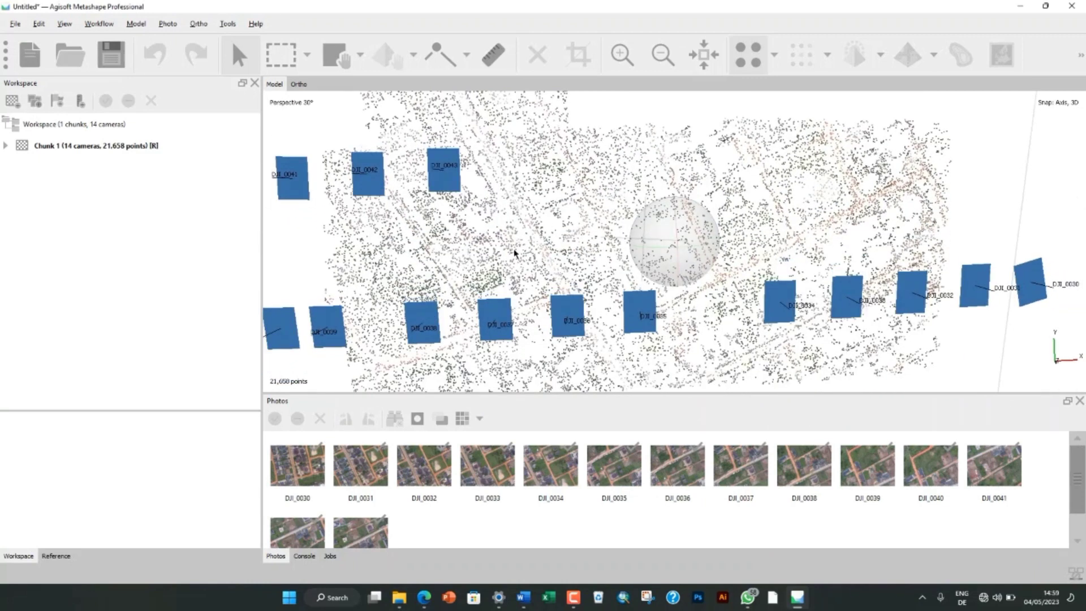
- Build the dense cloud at Low quality with Mild depth filtering
click(113, 31)
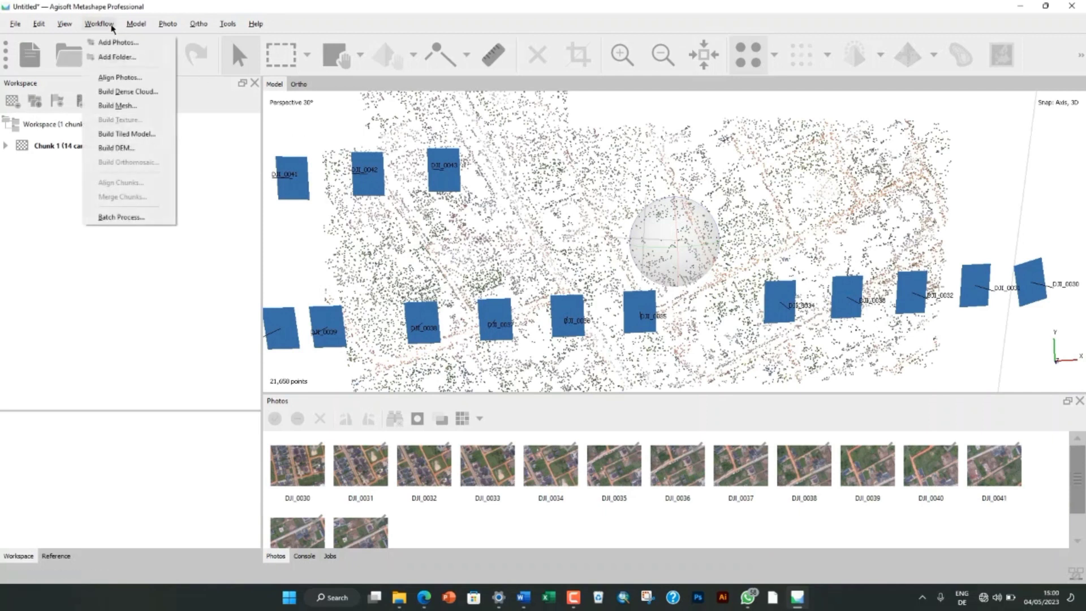
click(138, 92)
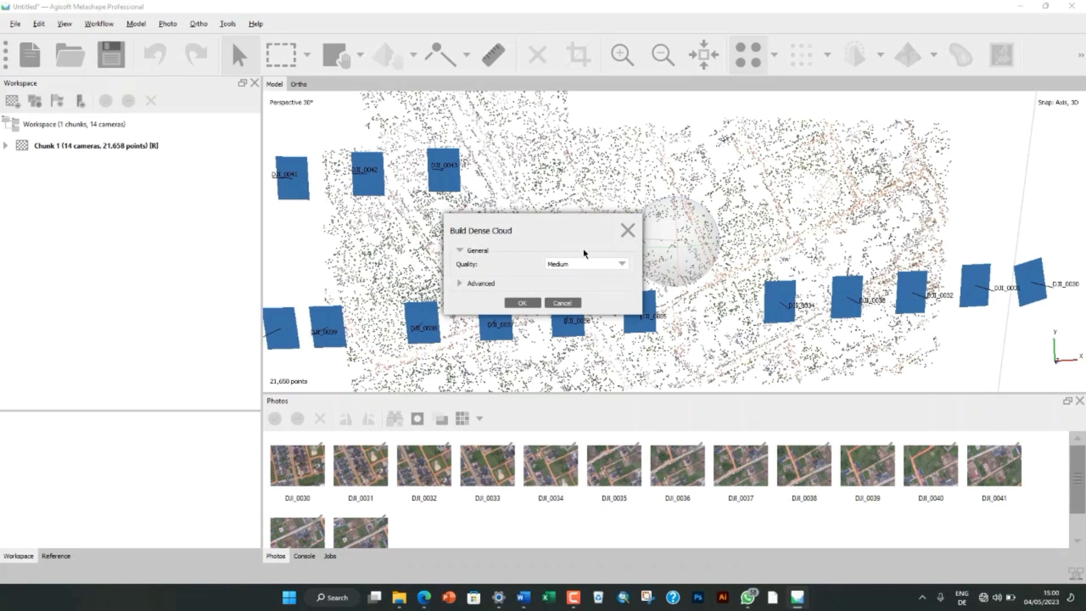
click(619, 268)
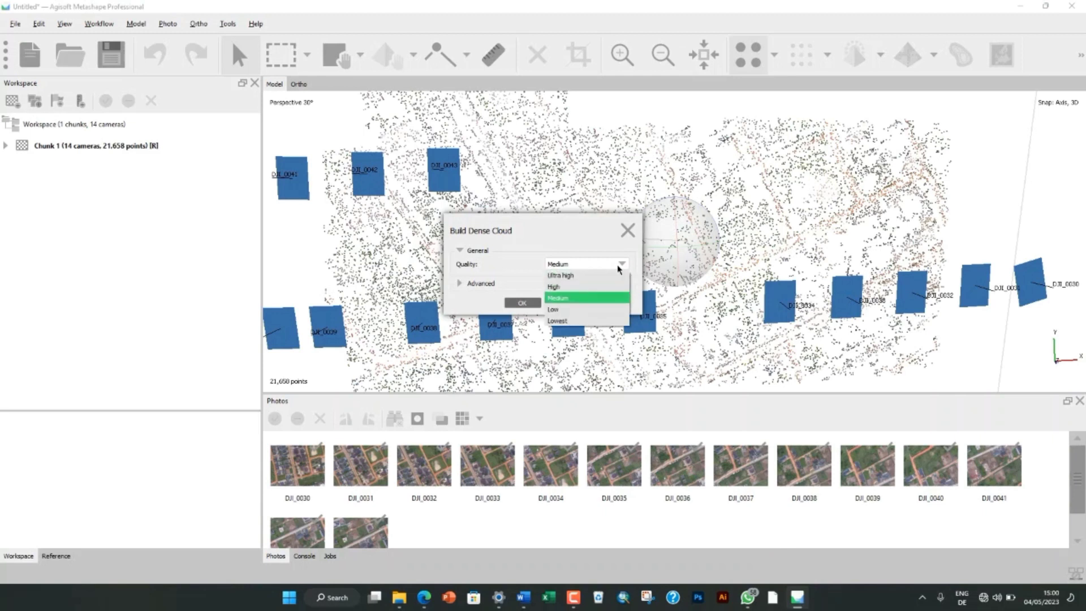
click(619, 268)
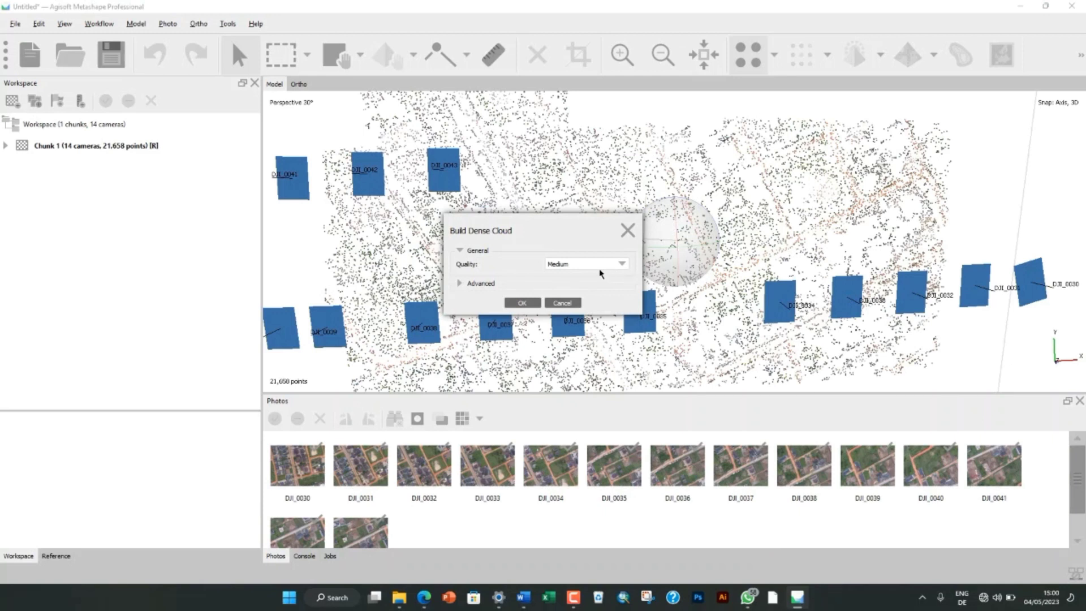
click(585, 264)
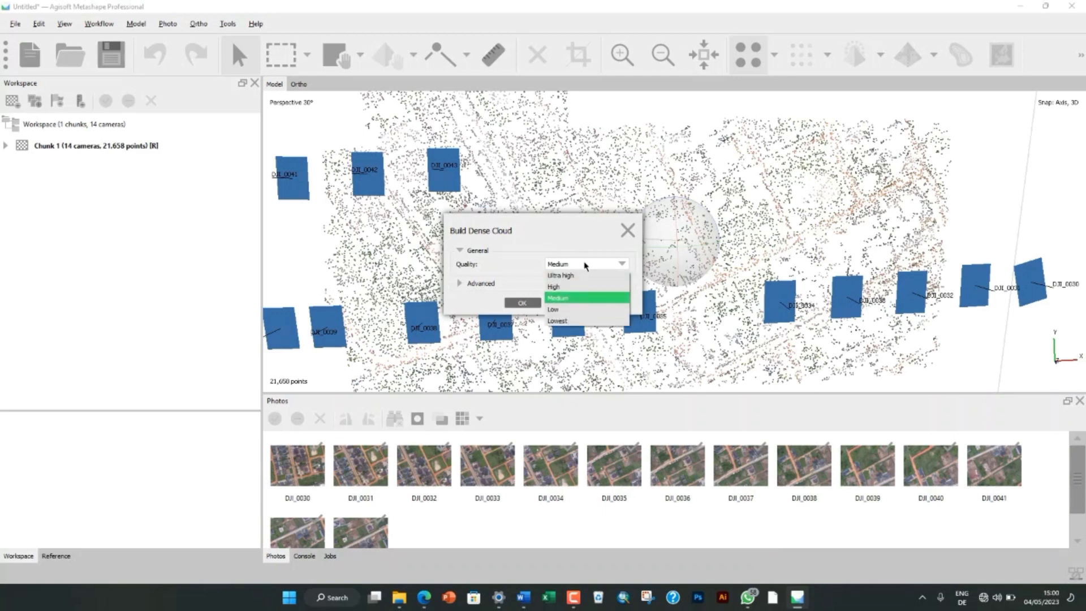
click(588, 298)
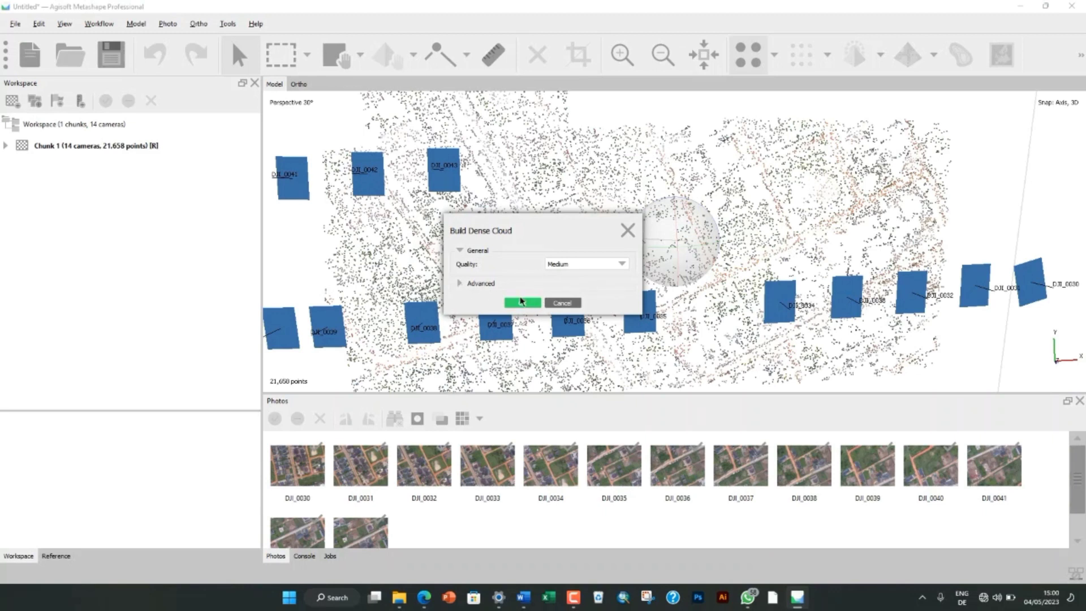
click(460, 284)
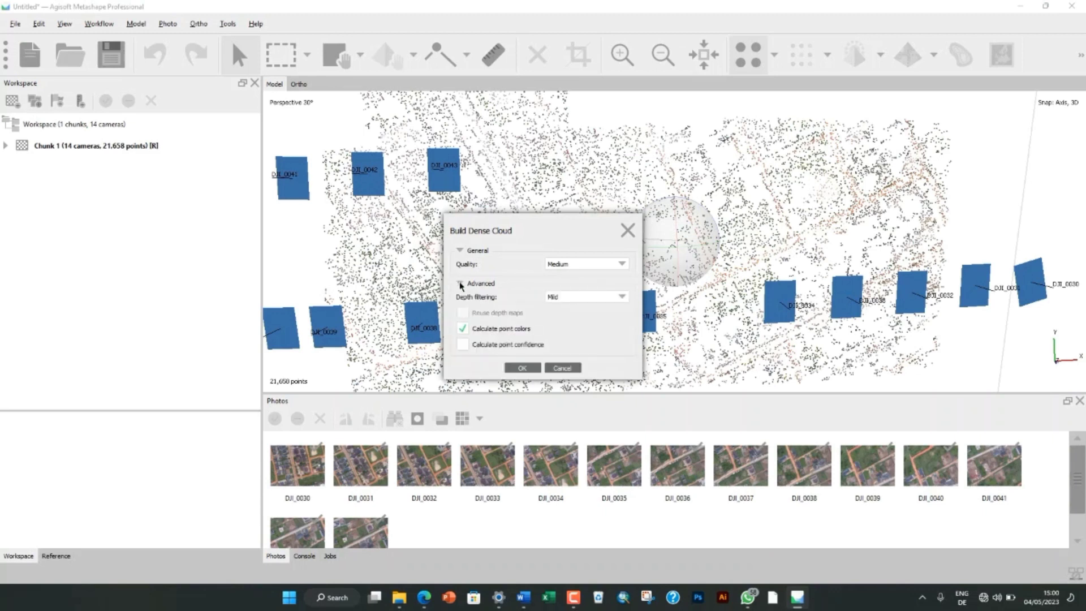
click(618, 298)
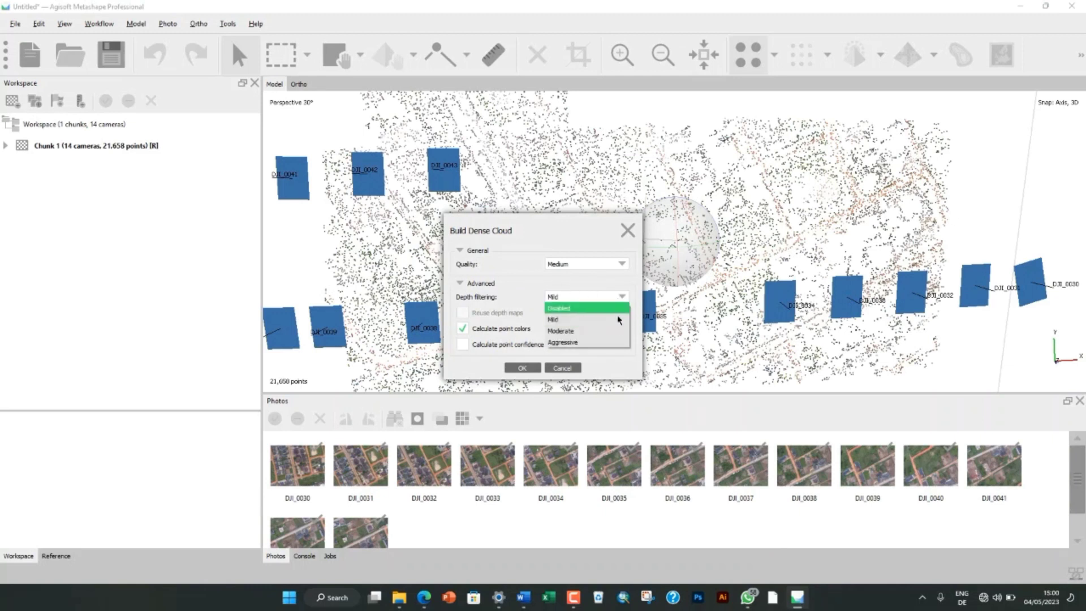
click(617, 321)
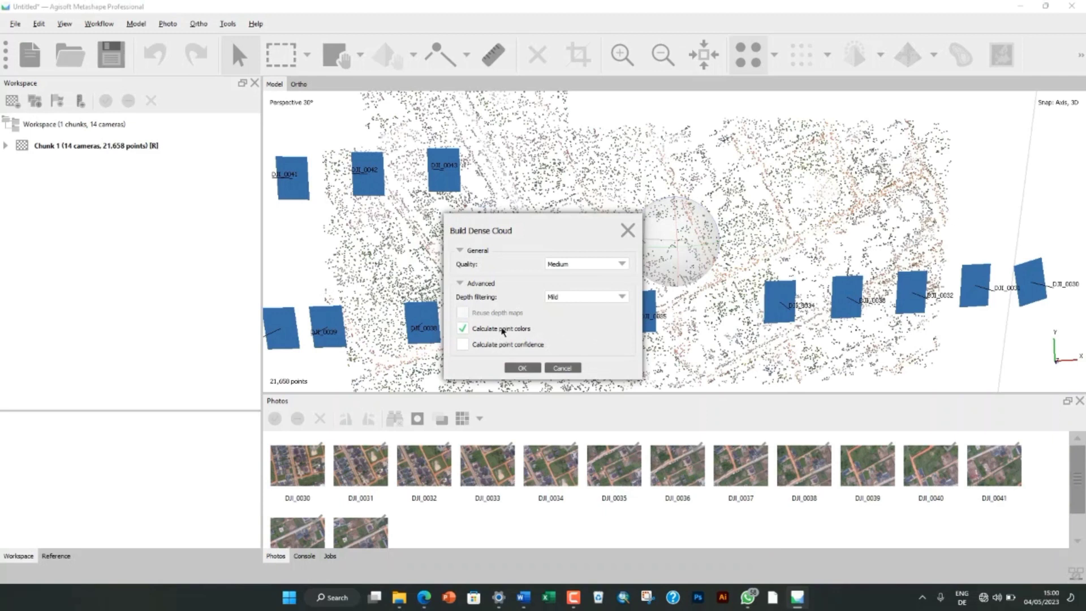
click(620, 265)
click(620, 267)
click(618, 266)
click(592, 310)
click(522, 367)
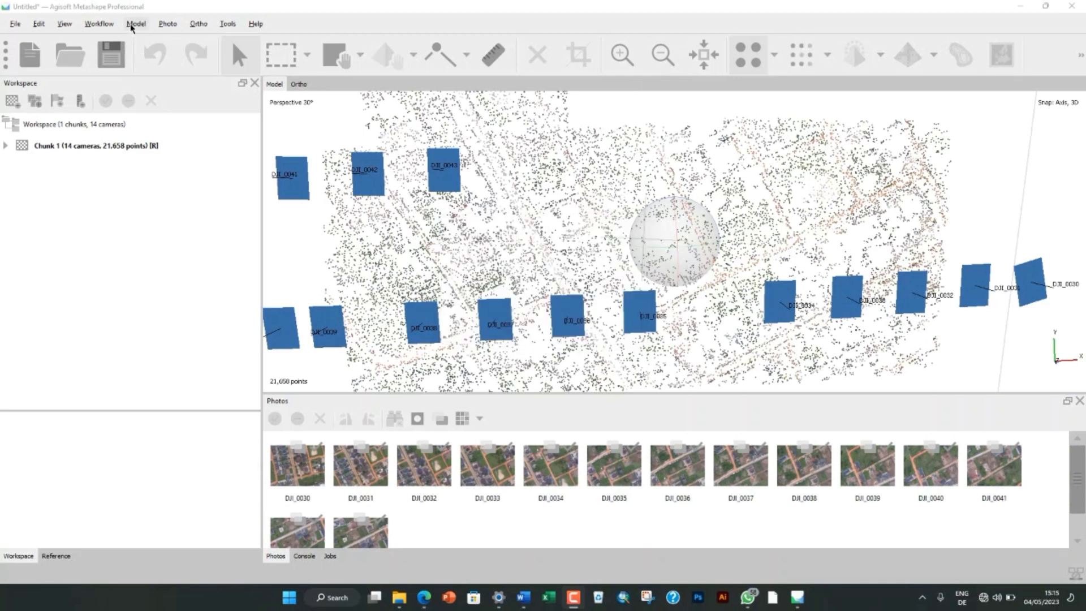
- Build an Arbitrary (3D) mesh from the dense cloud at High face count, then zoom to inspect it
click(103, 24)
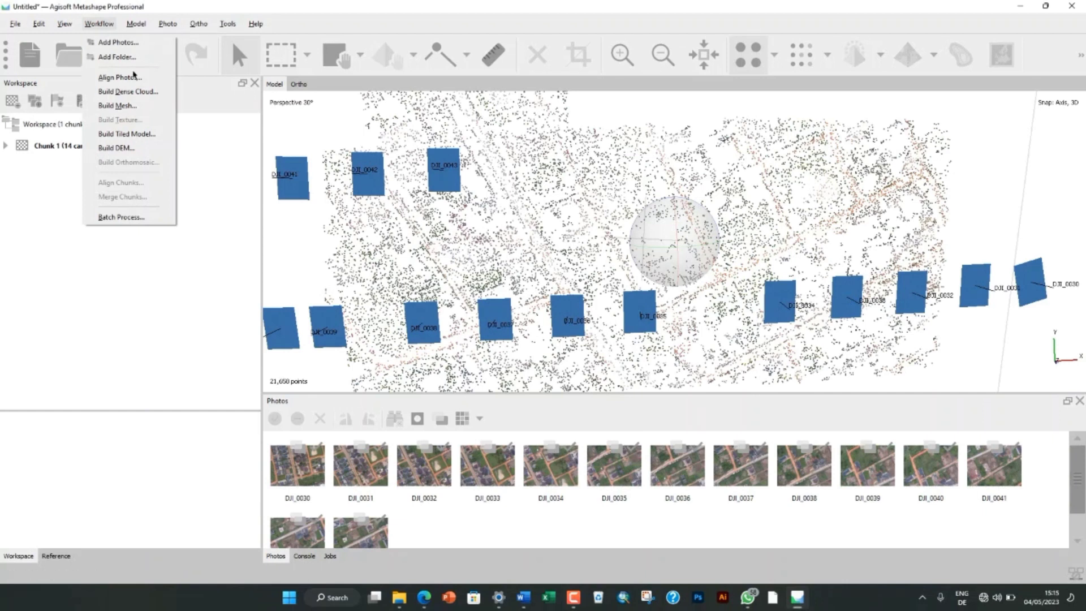
click(139, 106)
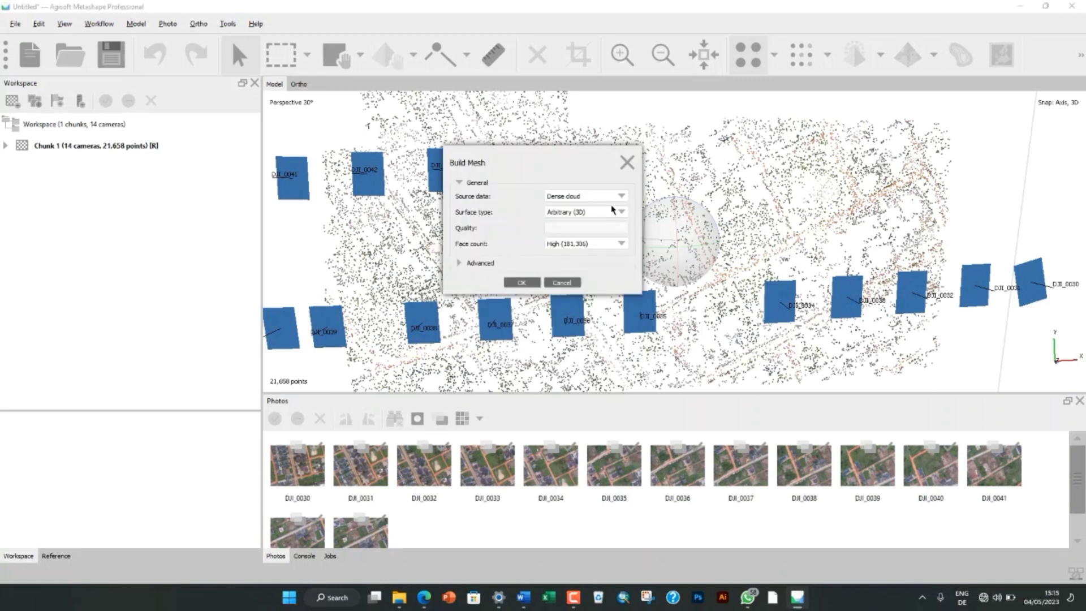
click(617, 202)
click(617, 202)
click(620, 213)
click(621, 213)
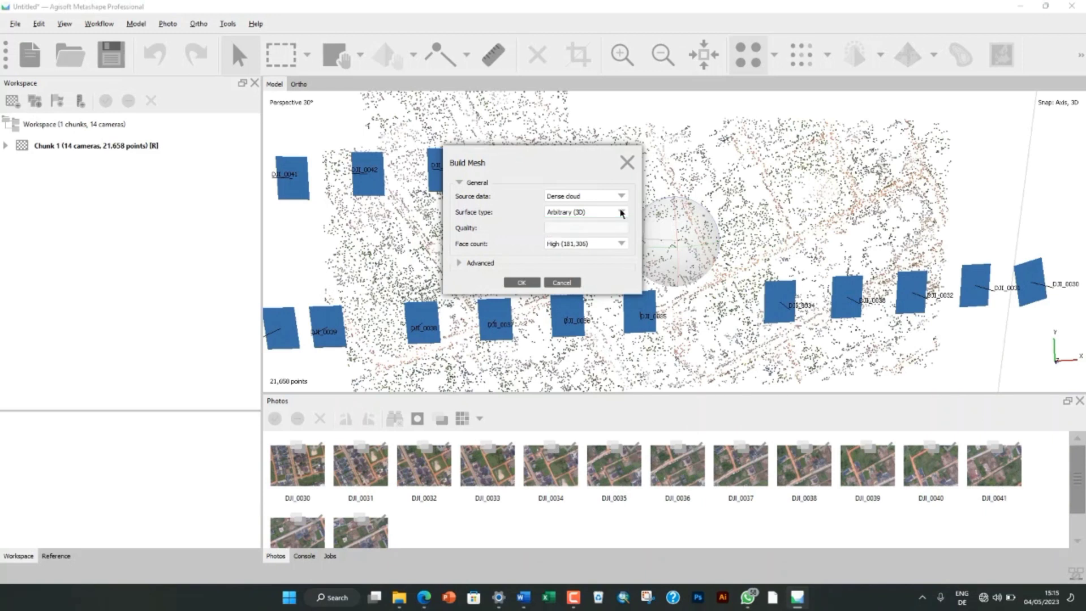
click(625, 246)
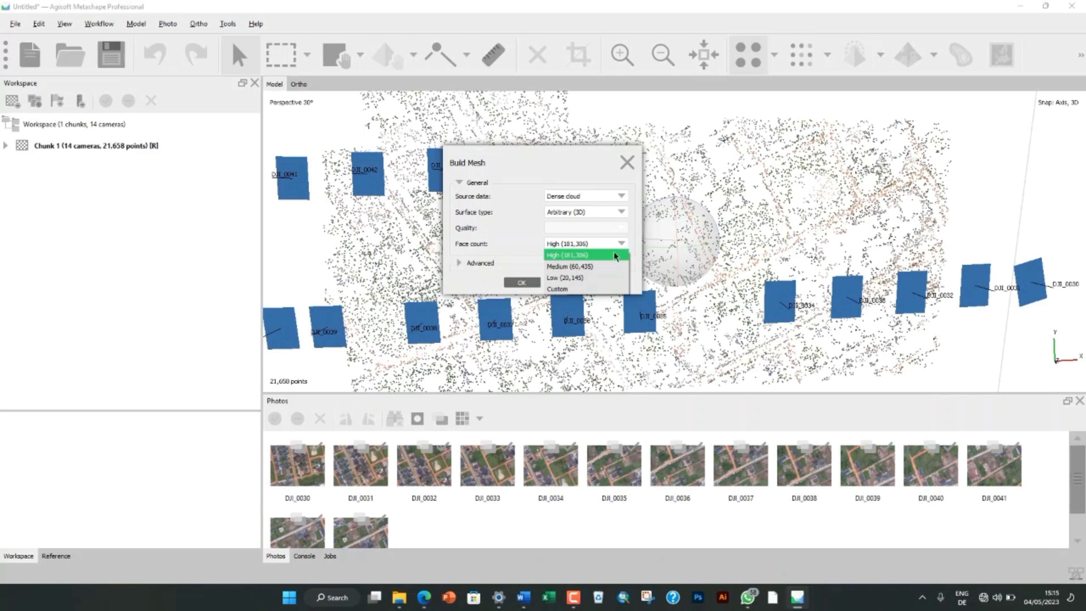
click(613, 251)
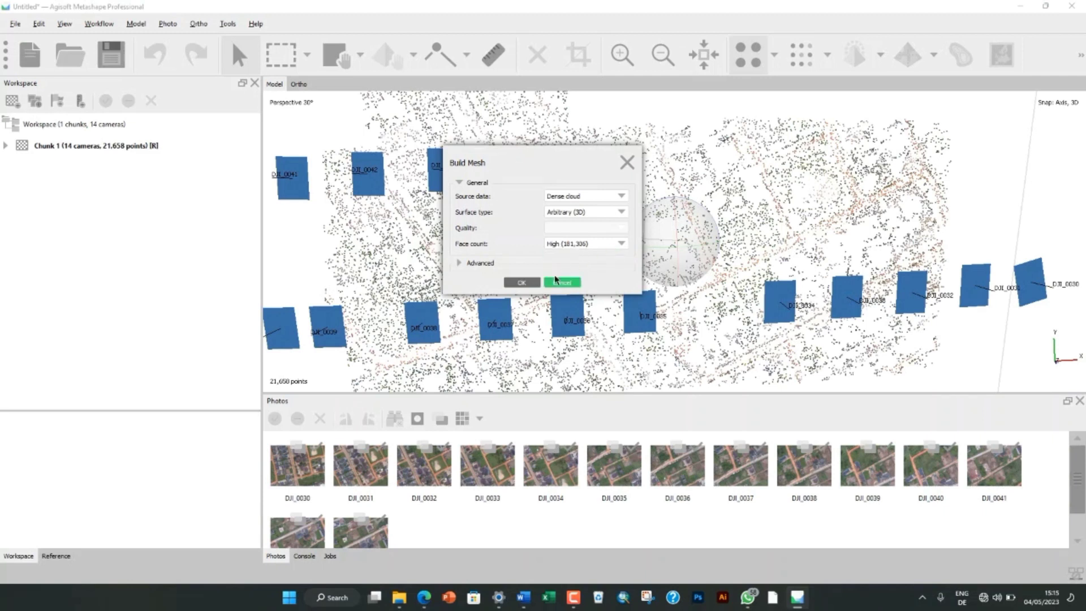
click(521, 283)
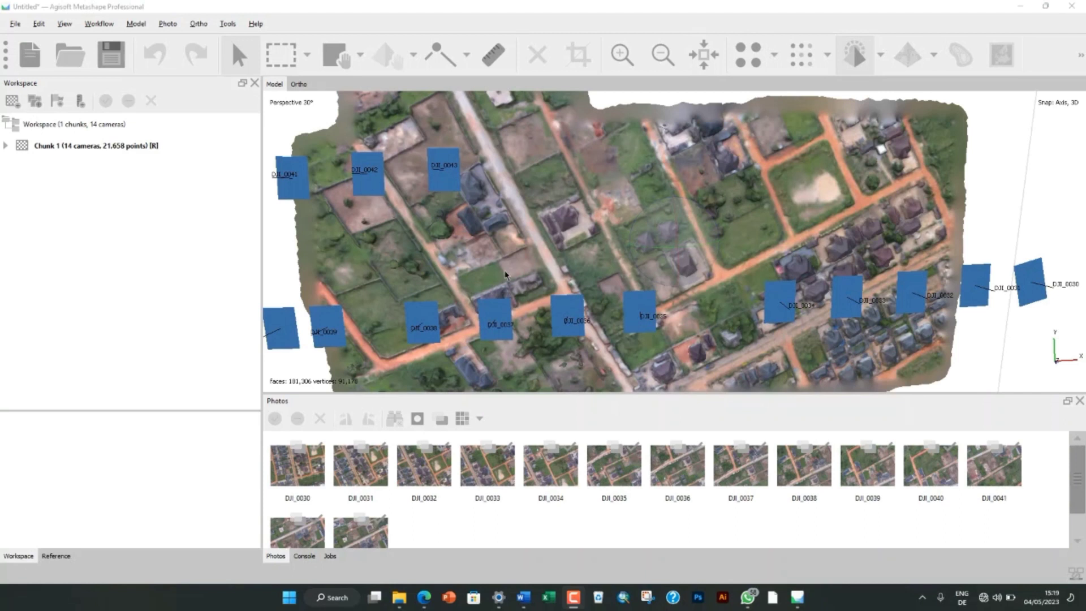
scroll(505, 275, up, 5)
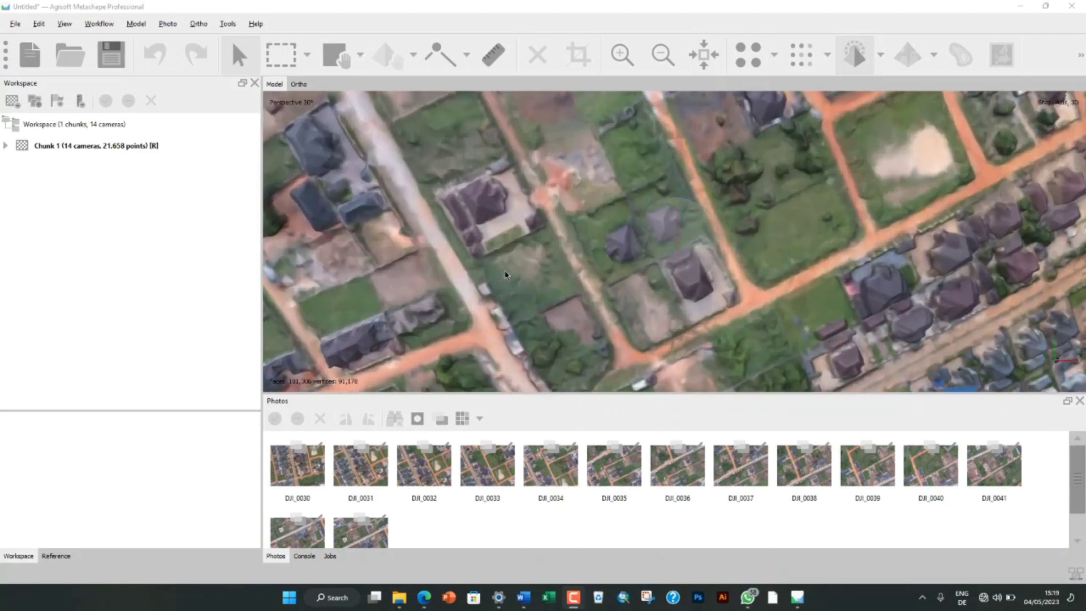
scroll(505, 276, down, 5)
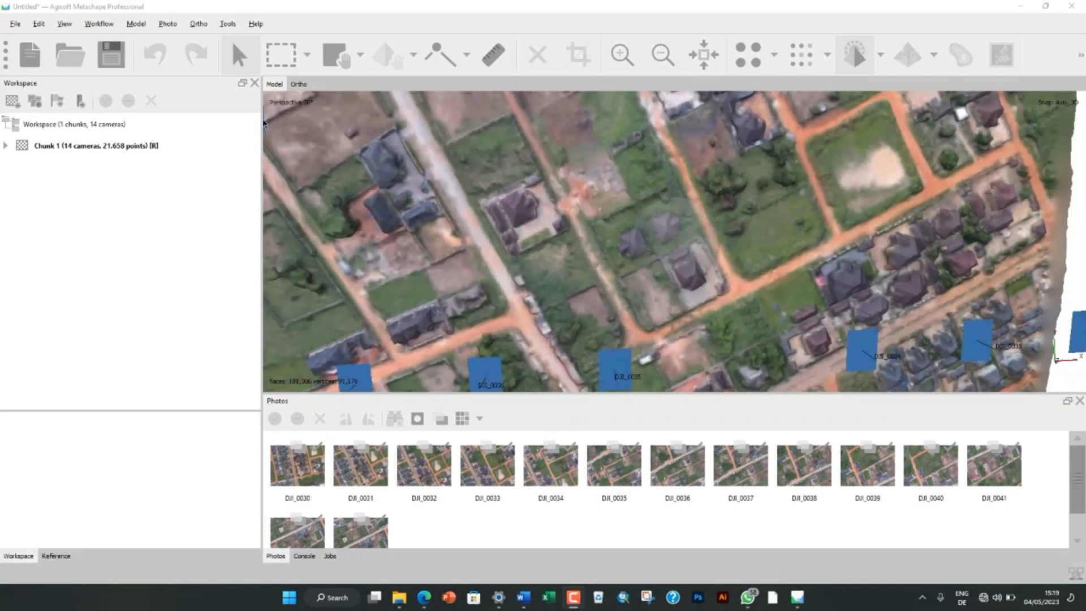
- Set up Build DEM with Dense cloud as the source data
click(109, 26)
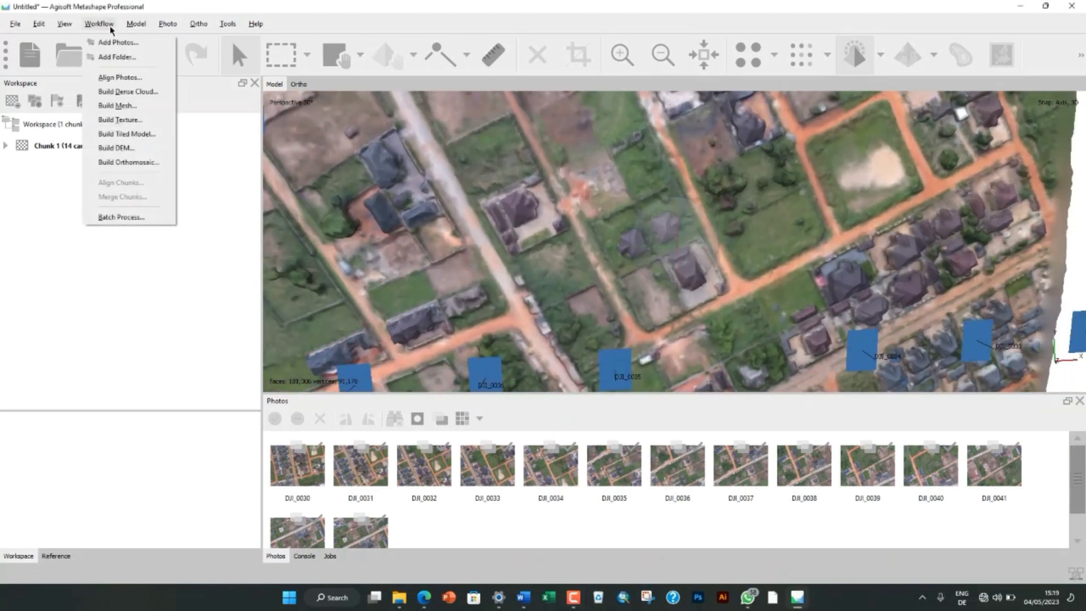
click(146, 148)
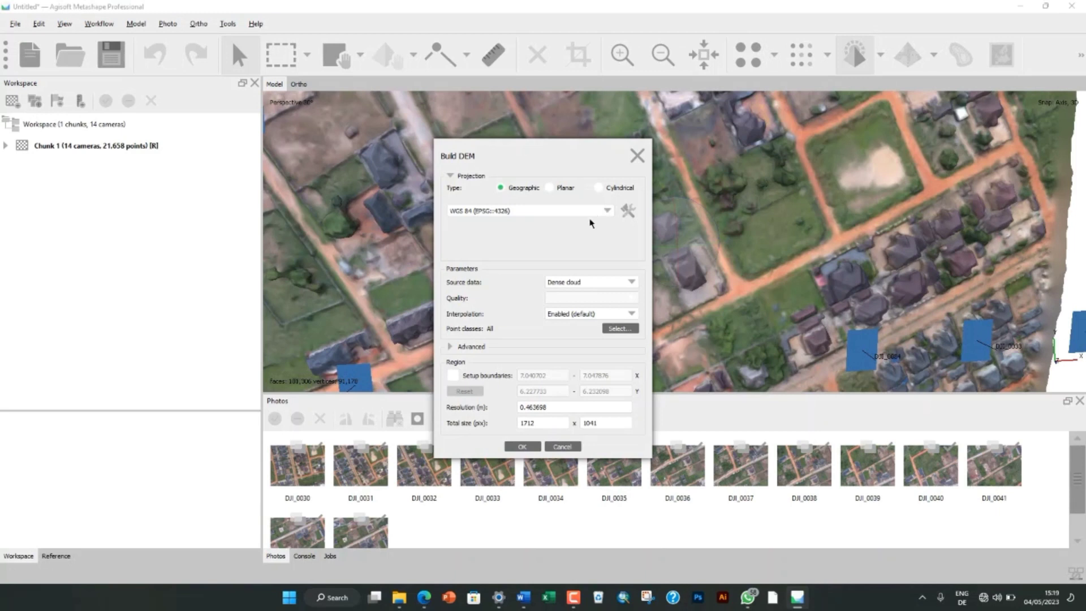
click(617, 285)
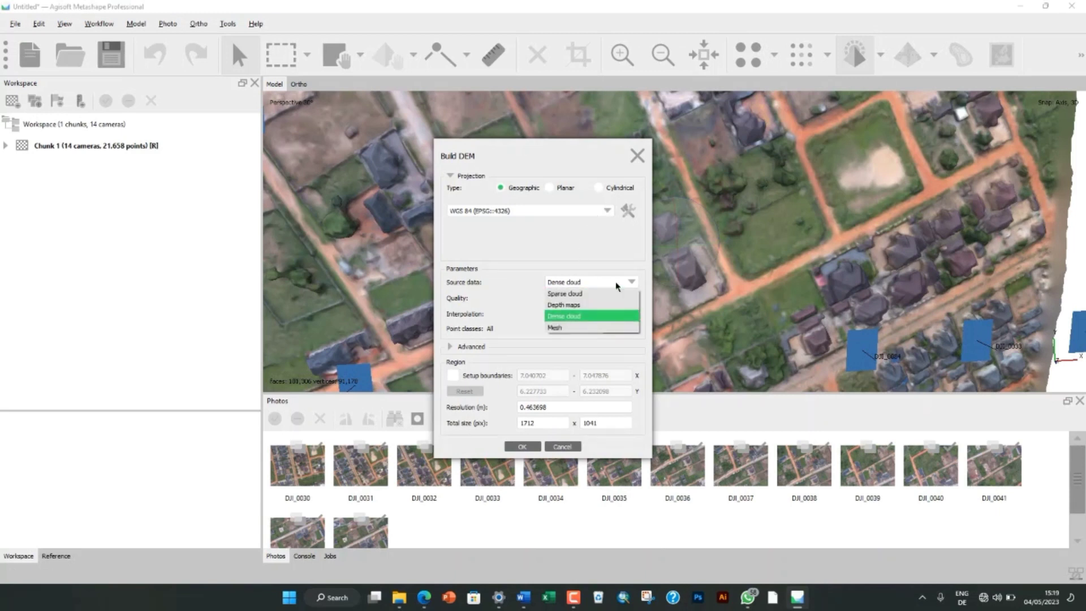
click(591, 322)
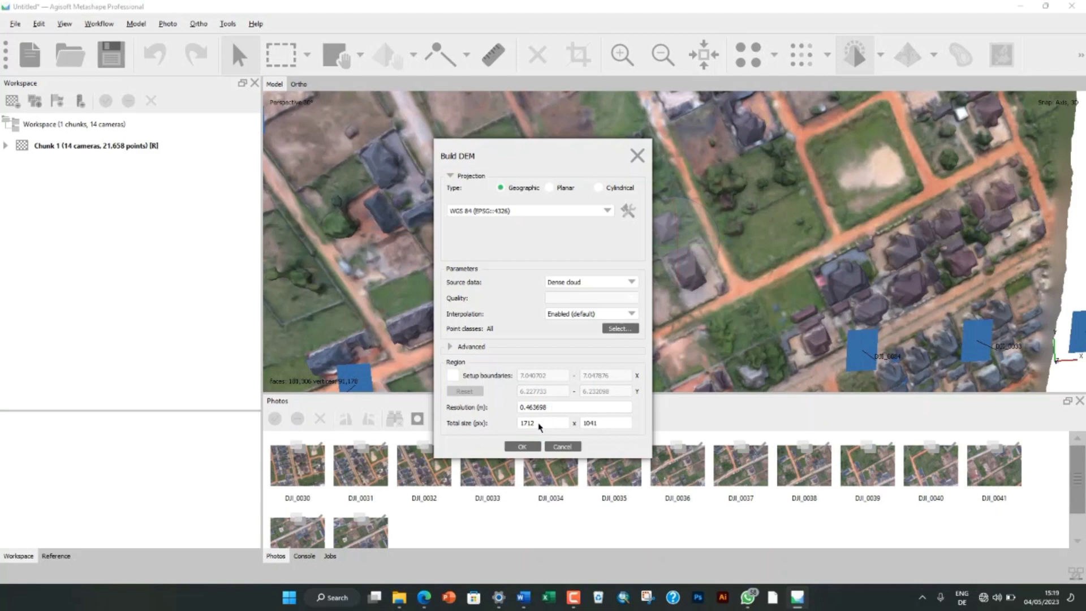
- Dismiss the PSX warning and save the project as Ngozika.psx in Desktop > Ngozika Flight
click(527, 447)
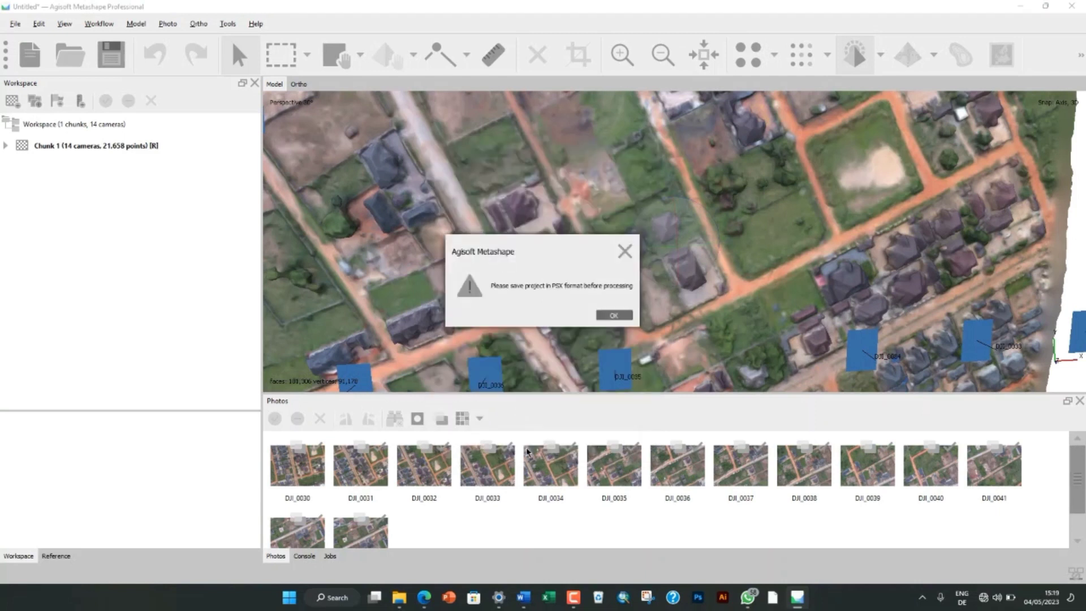
click(614, 315)
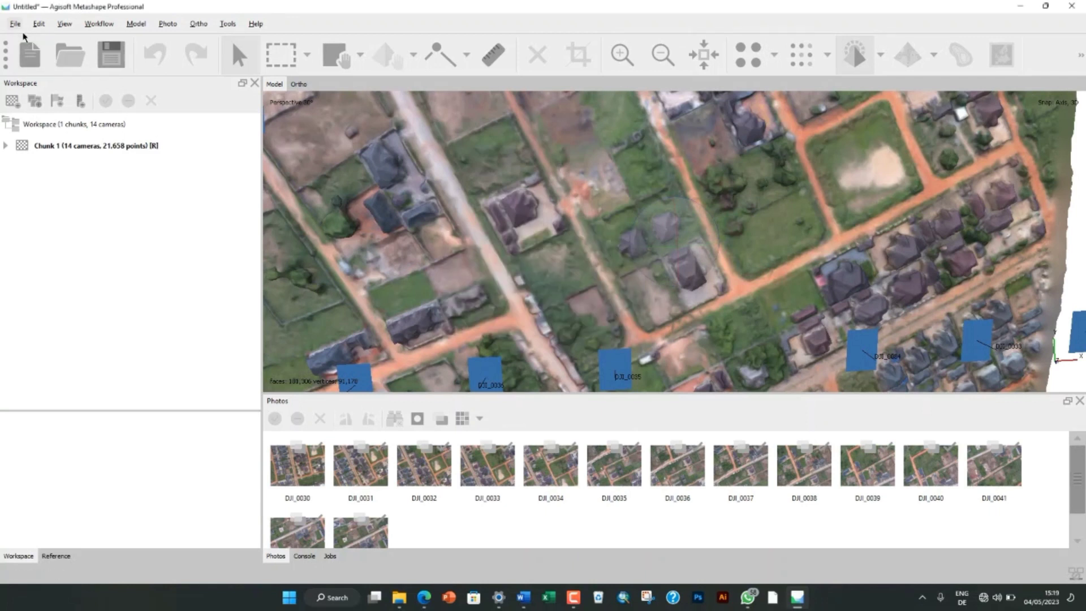
click(16, 24)
click(45, 85)
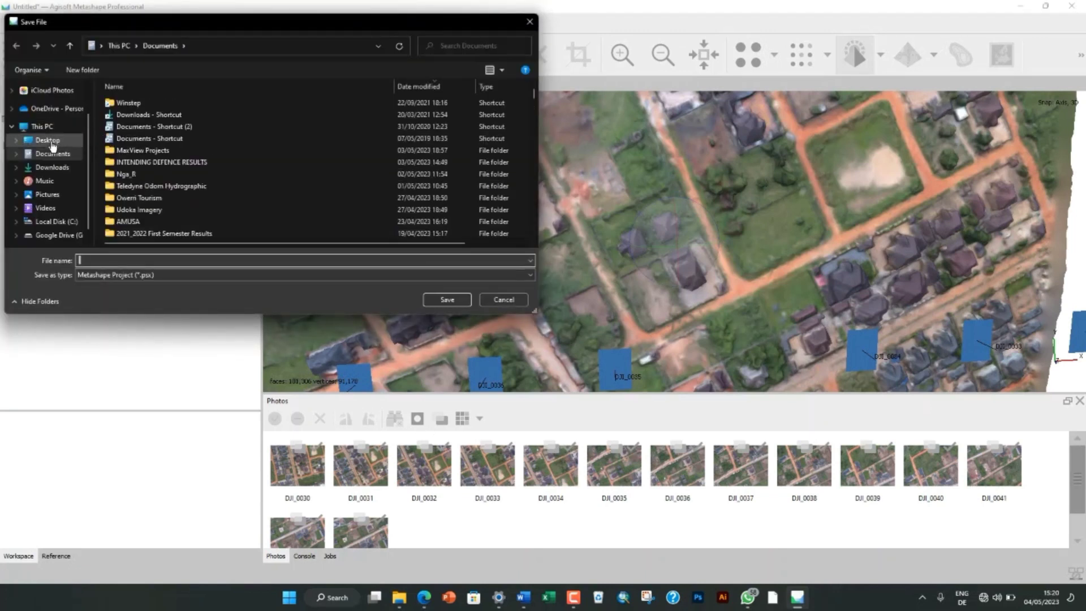
click(52, 144)
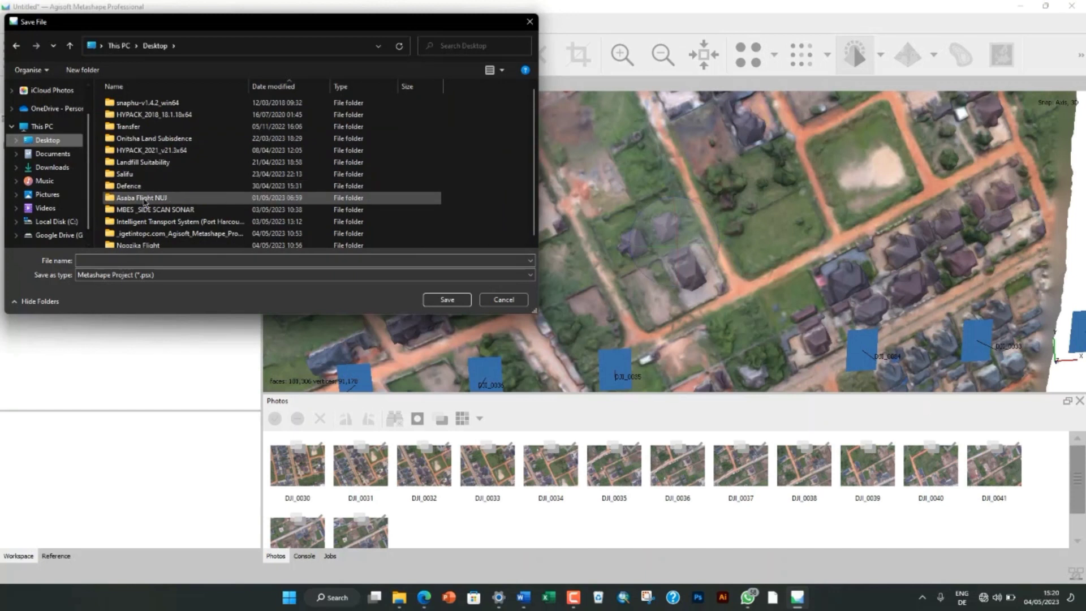
double_click(140, 245)
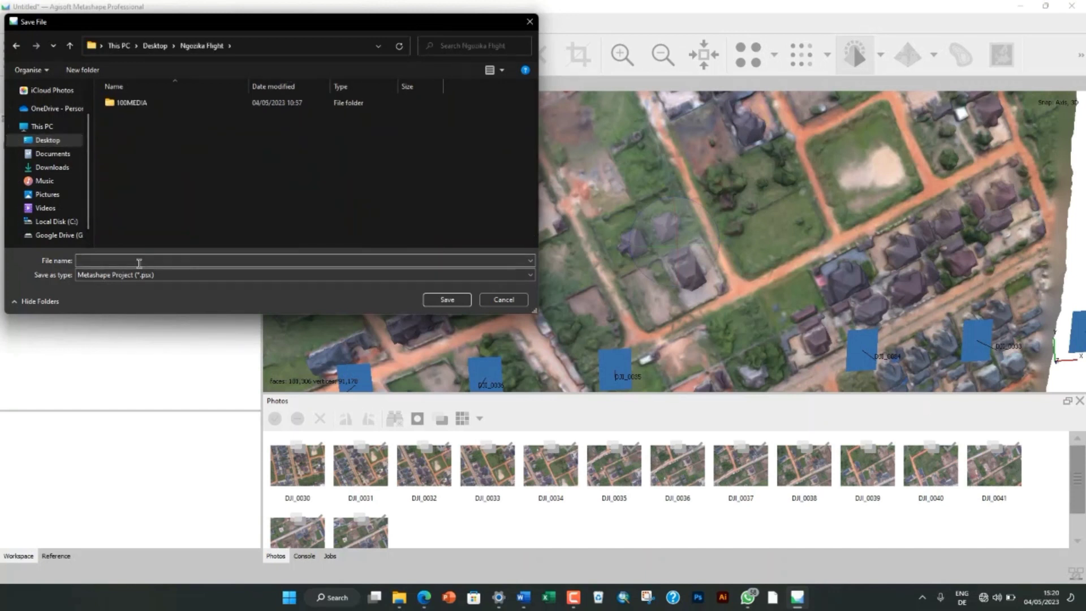
click(137, 260)
text(Ngozika)
click(467, 299)
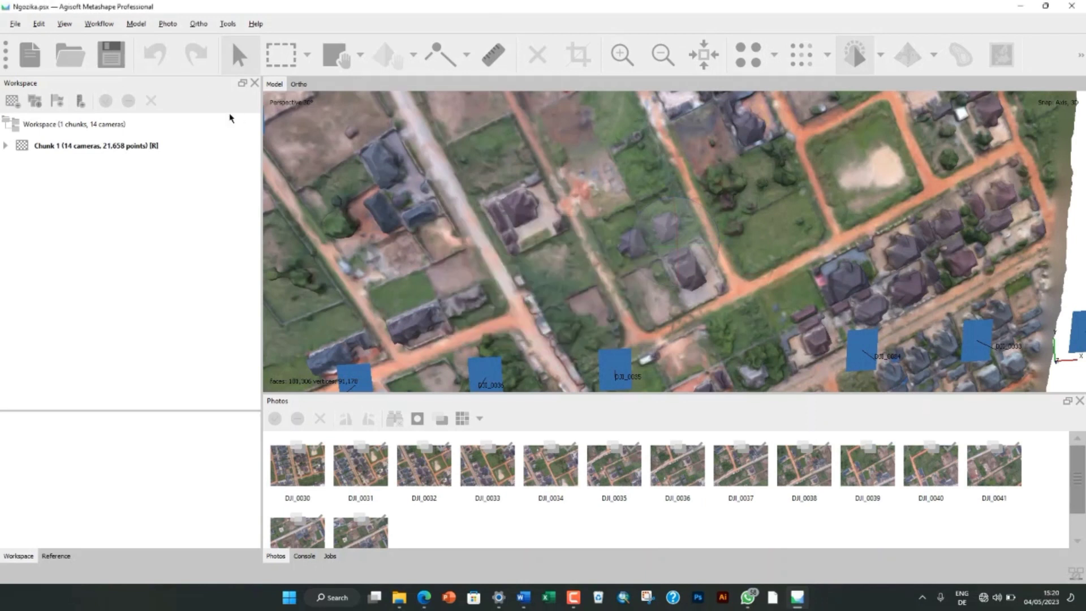
- Build the DEM from the dense cloud
click(98, 25)
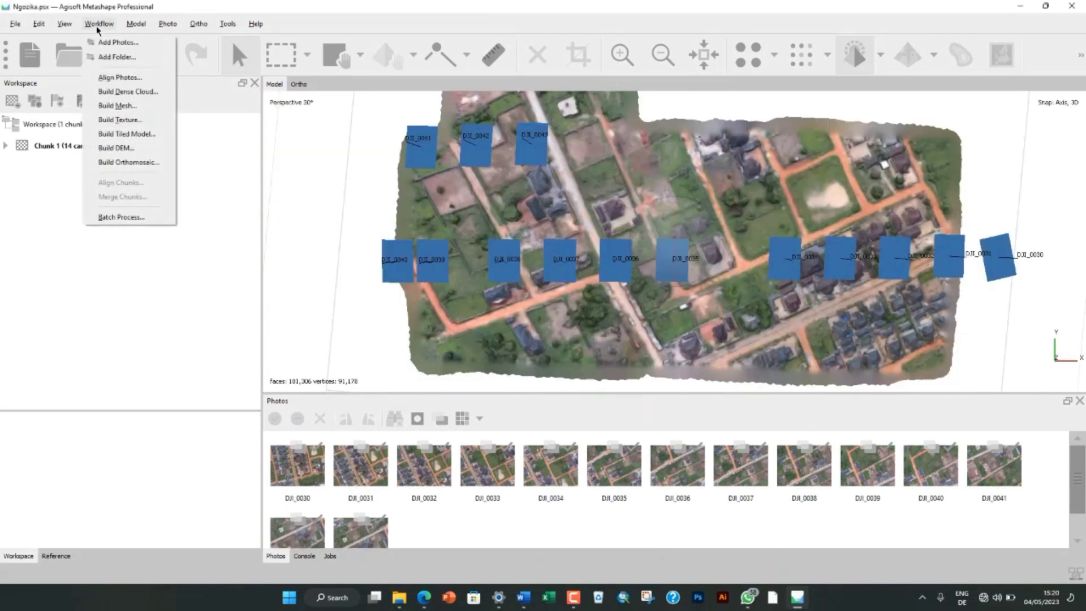
click(133, 149)
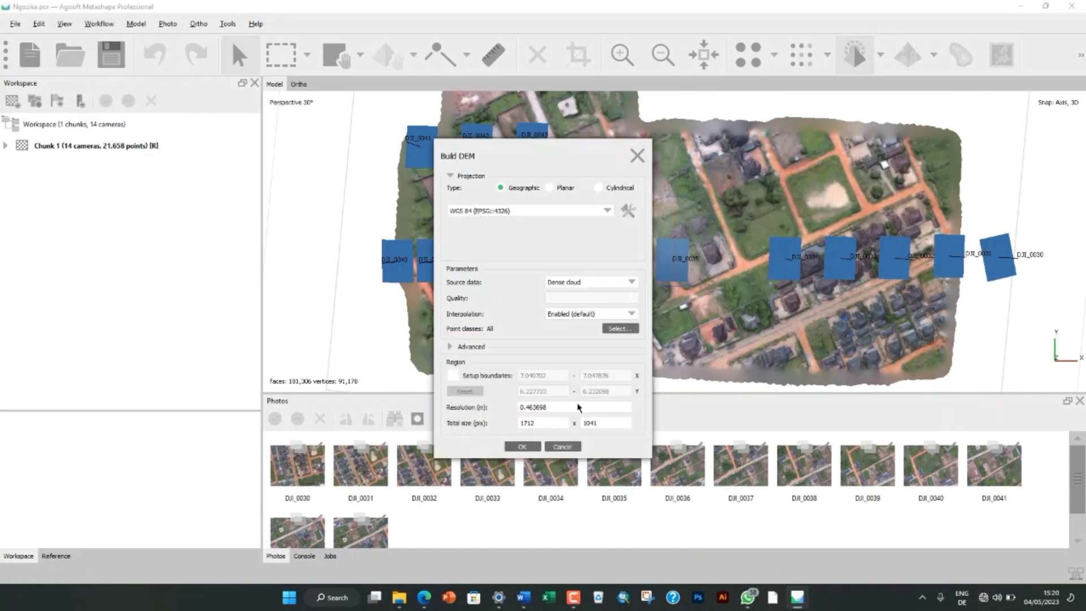
click(526, 448)
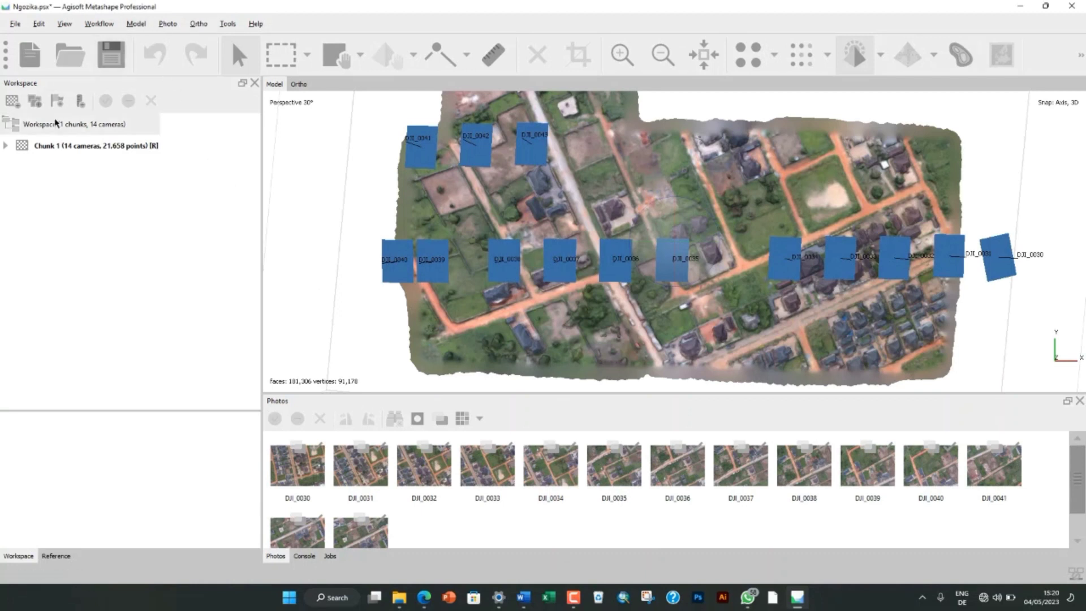
- Open the DEM from Chunk 1 in the ortho view and zoom in and out on it
click(6, 146)
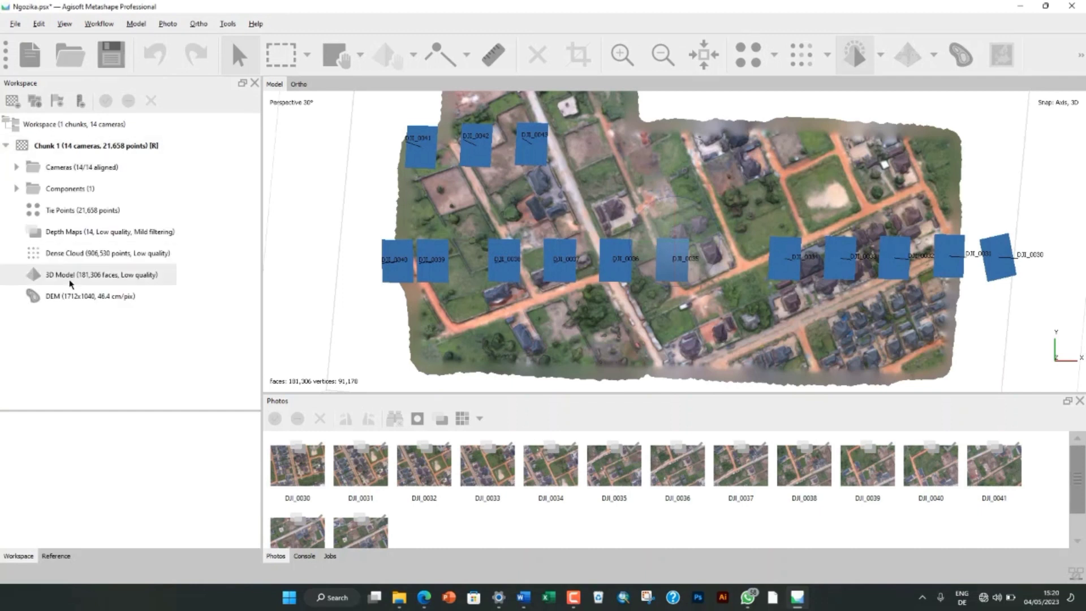
double_click(72, 297)
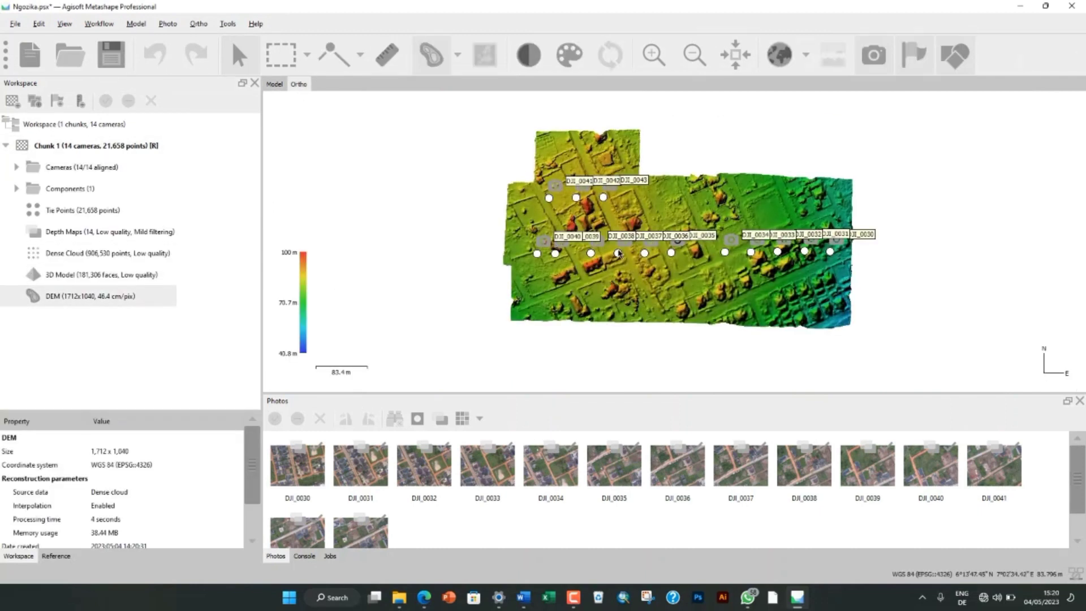
scroll(639, 286, up, 3)
scroll(640, 286, up, 3)
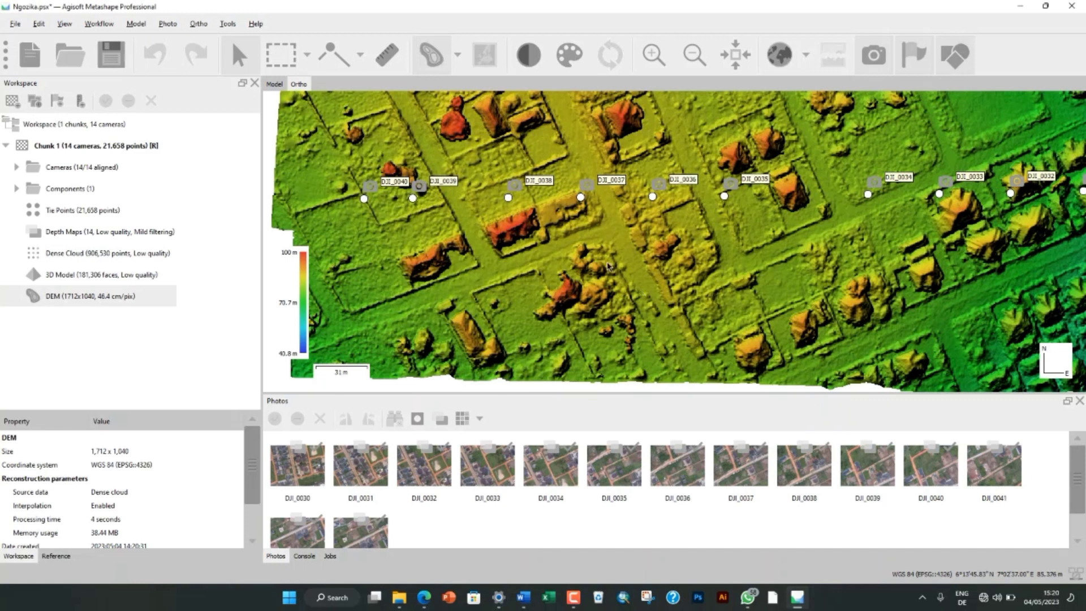
scroll(608, 266, down, 2)
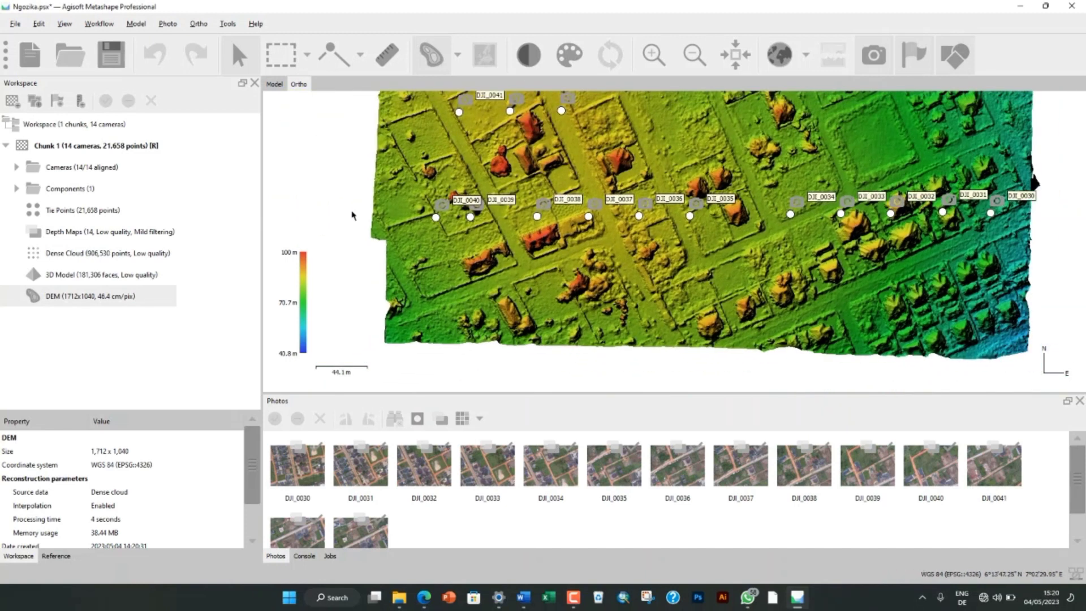
- Build the orthomosaic on the DEM surface with Mosaic blending at 0.057962 m resolution
click(137, 24)
mouse_move(100, 24)
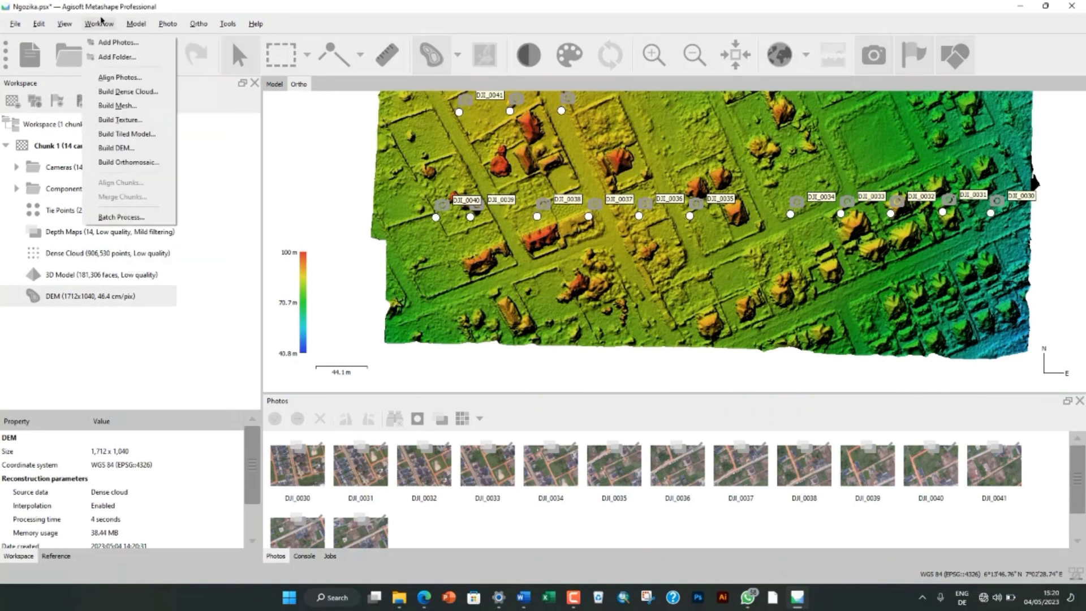
click(121, 162)
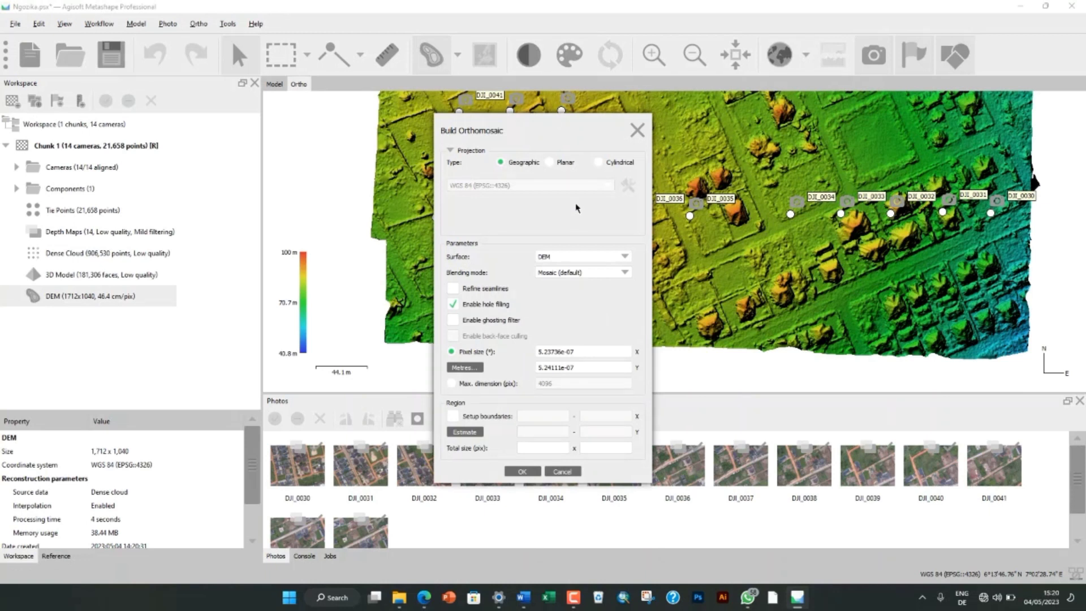
click(626, 257)
click(625, 258)
click(626, 276)
click(626, 276)
click(471, 369)
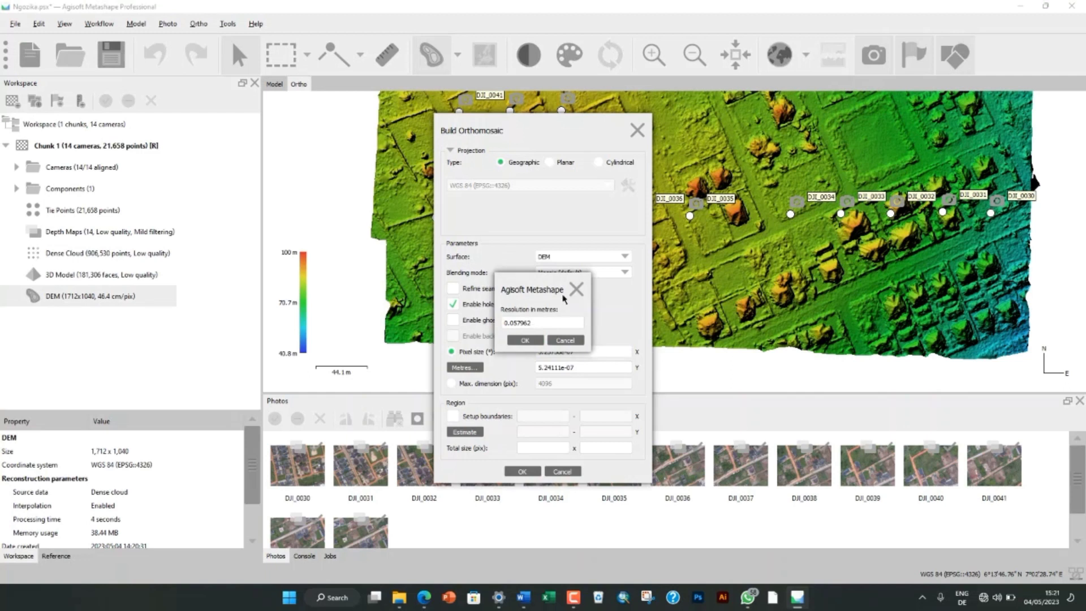
click(537, 339)
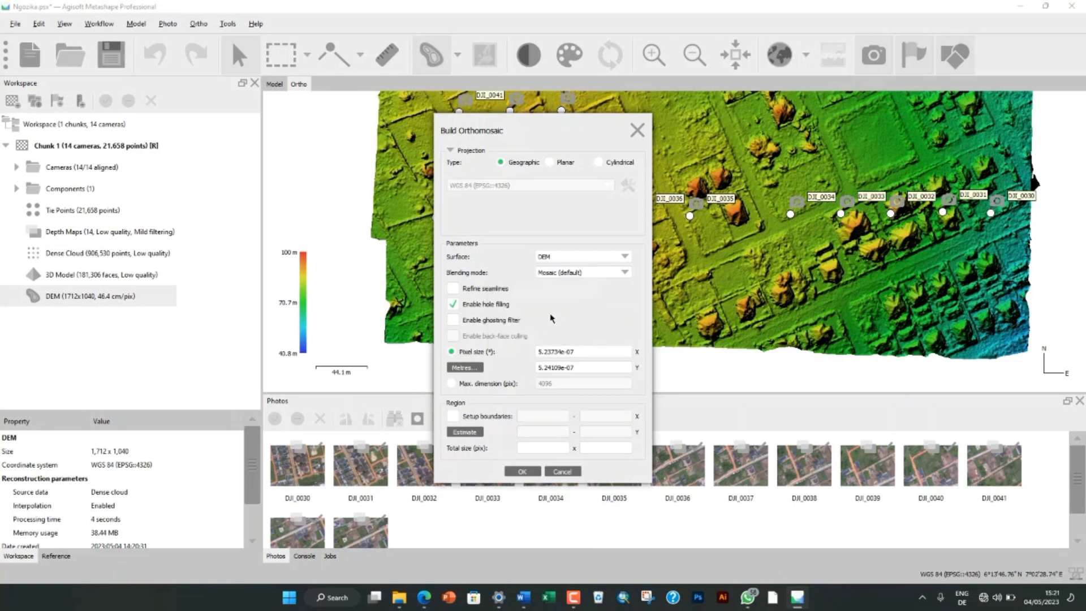
click(523, 471)
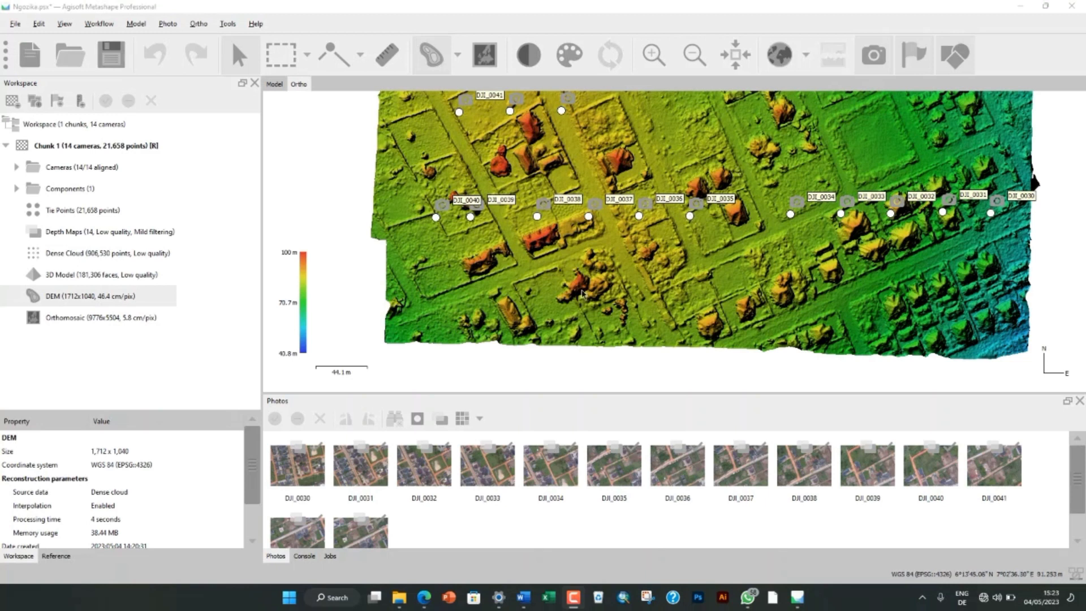
- Show the Orthomosaic in the Ortho view and zoom around the residential streets and houses
double_click(68, 326)
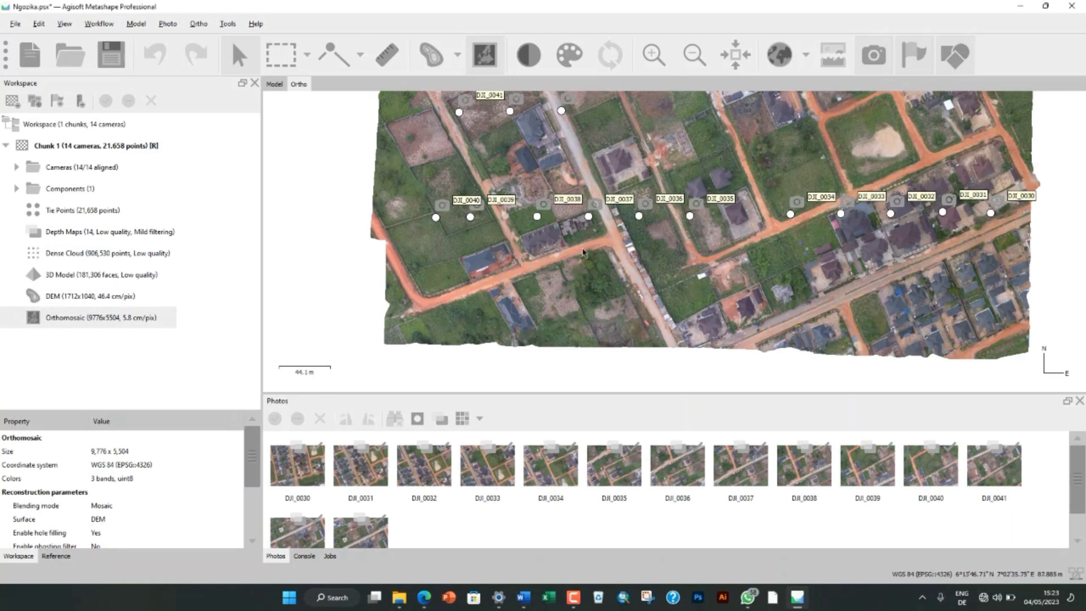
scroll(585, 253, up, 5)
scroll(585, 254, up, 8)
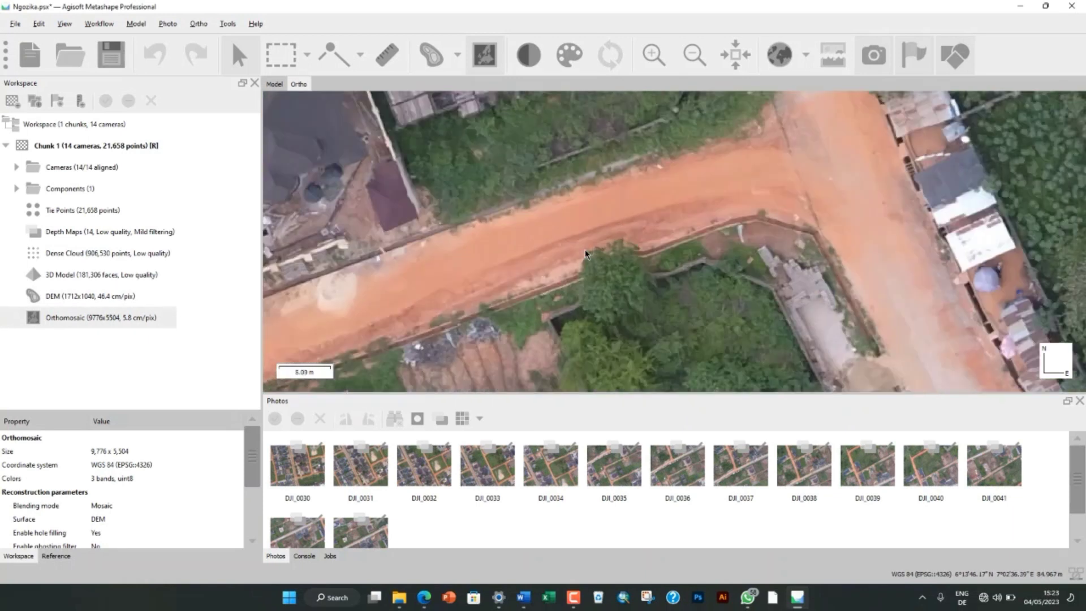
scroll(585, 253, down, 18)
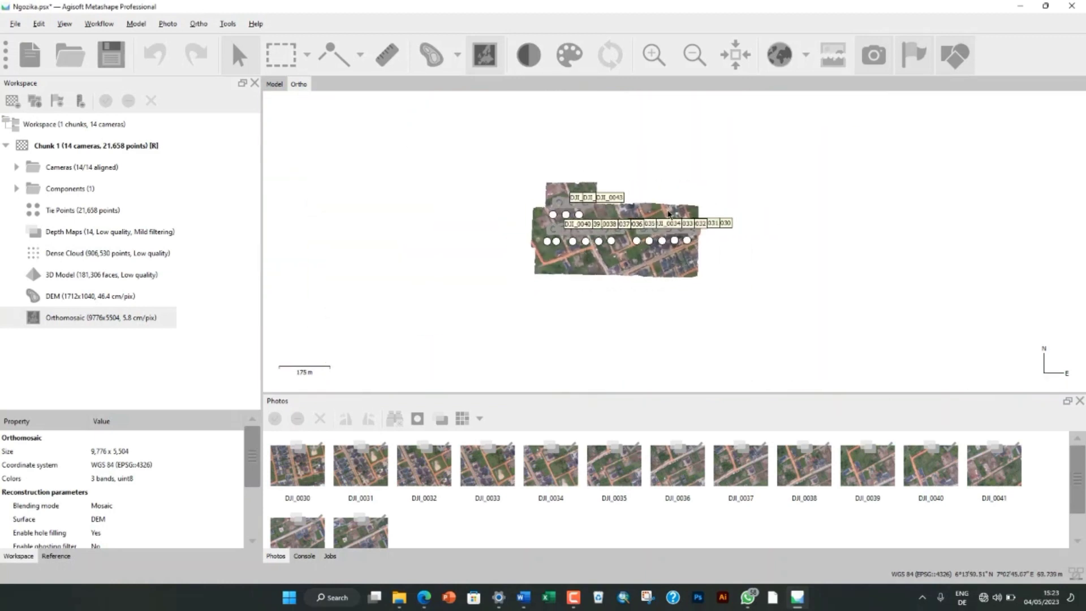
scroll(656, 219, up, 10)
scroll(668, 213, up, 3)
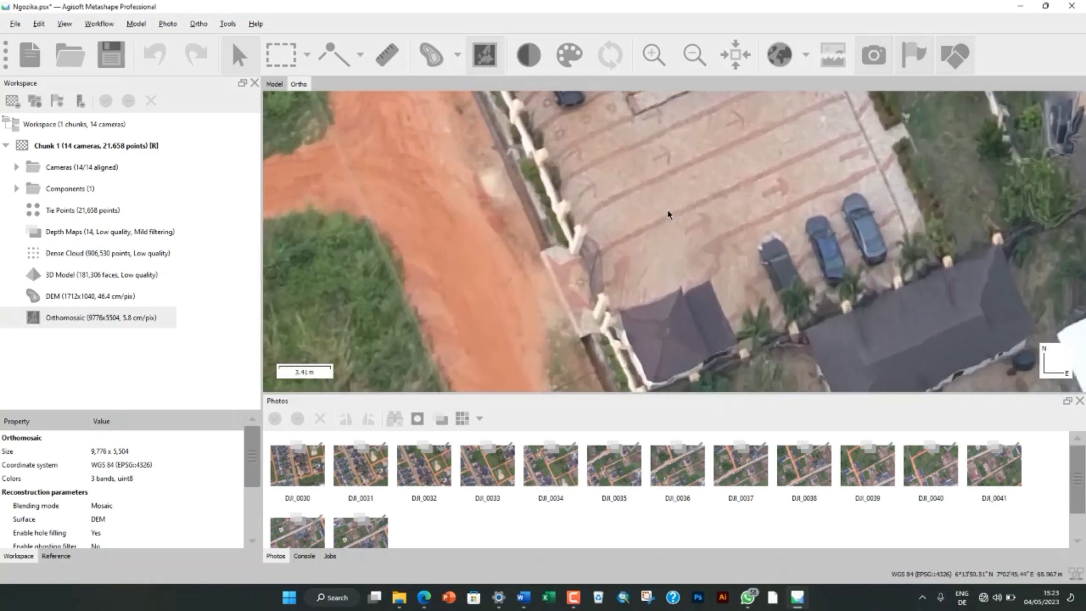
scroll(668, 214, down, 20)
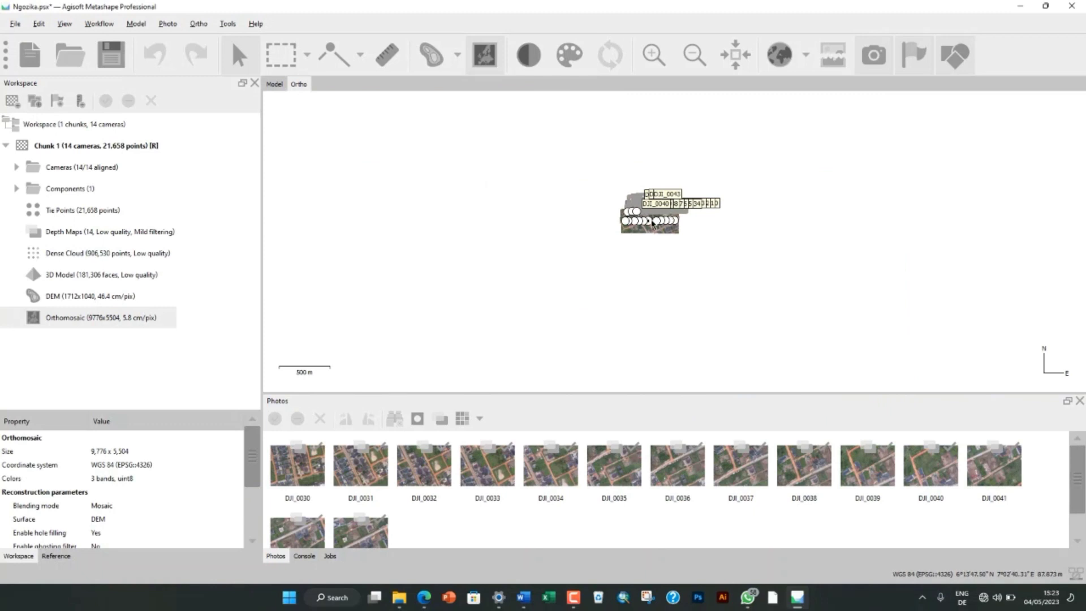
scroll(654, 224, up, 5)
scroll(653, 223, up, 2)
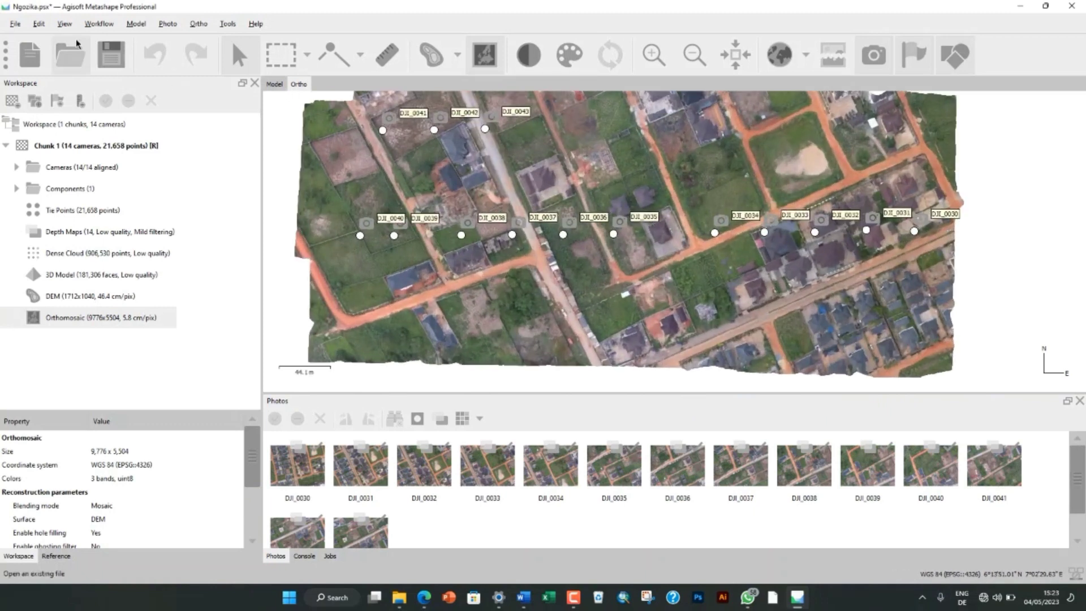
- Browse the Workflow and Tools menus
click(96, 24)
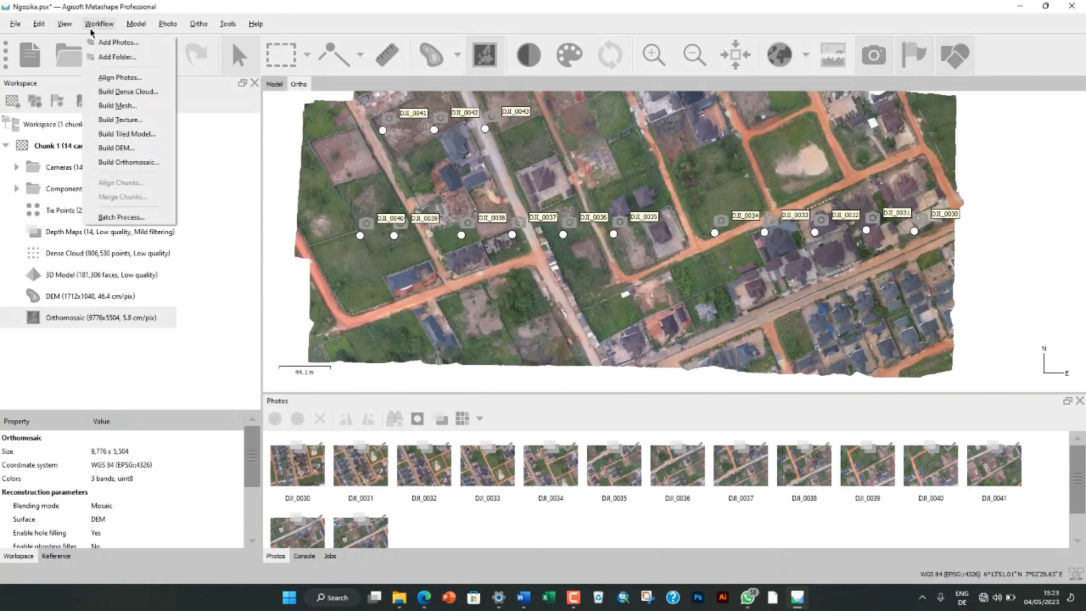
mouse_move(135, 31)
mouse_move(173, 26)
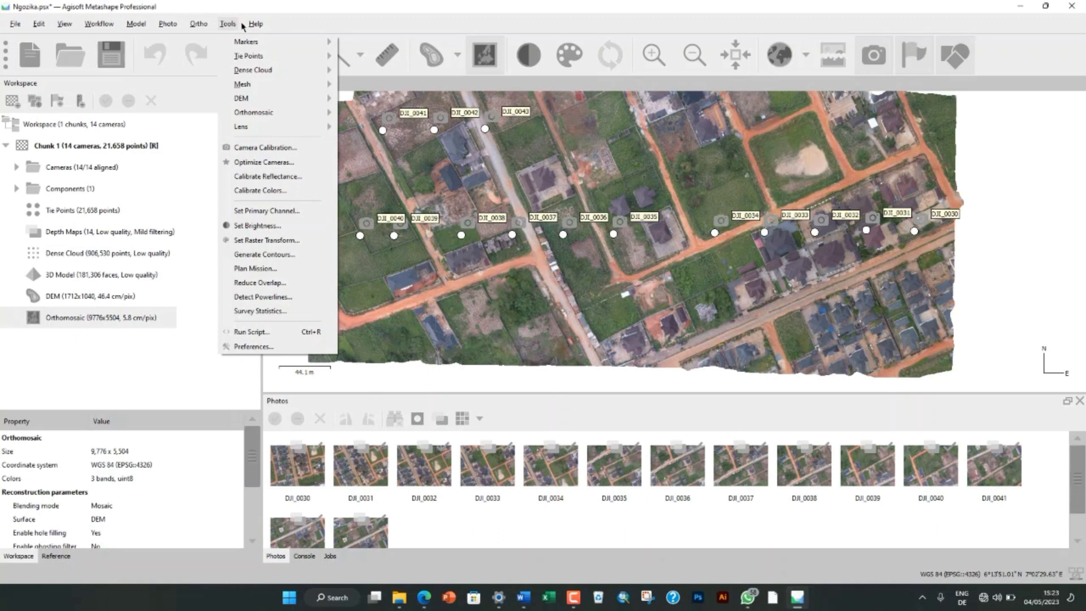
mouse_move(12, 27)
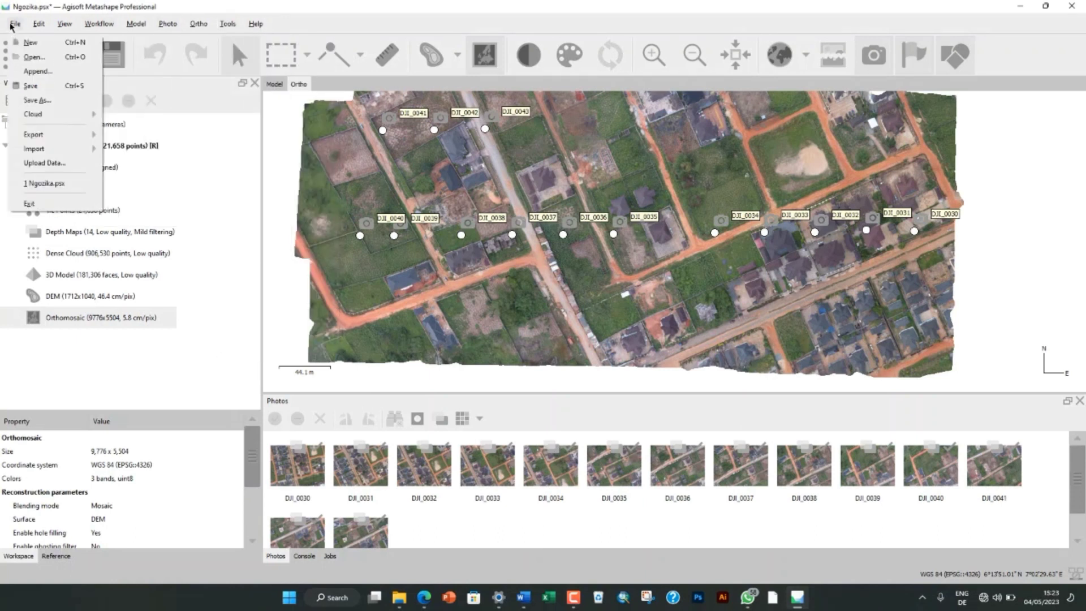
mouse_move(54, 134)
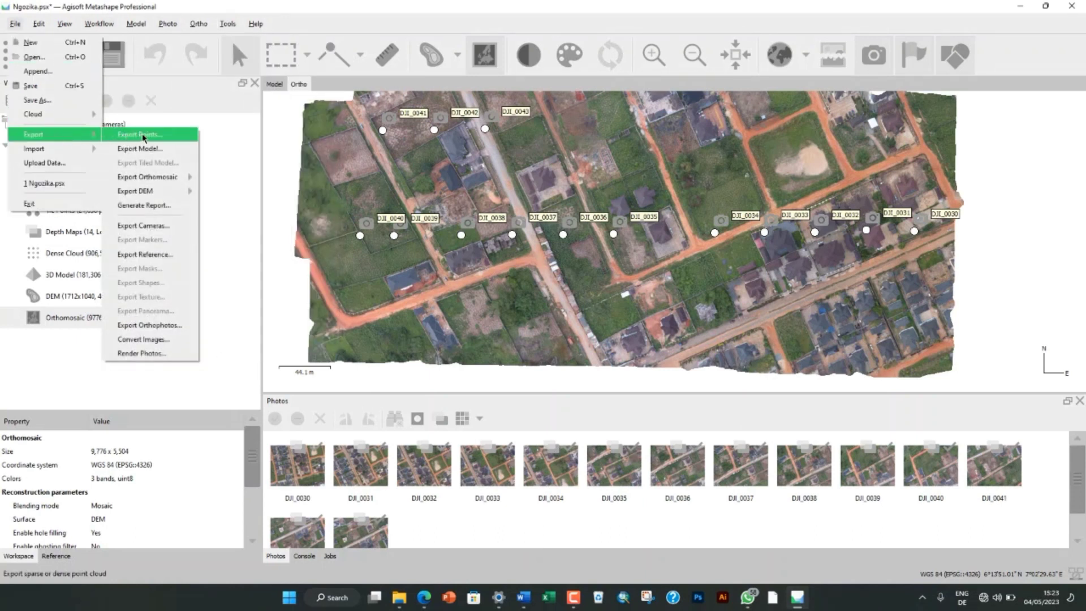
mouse_move(168, 192)
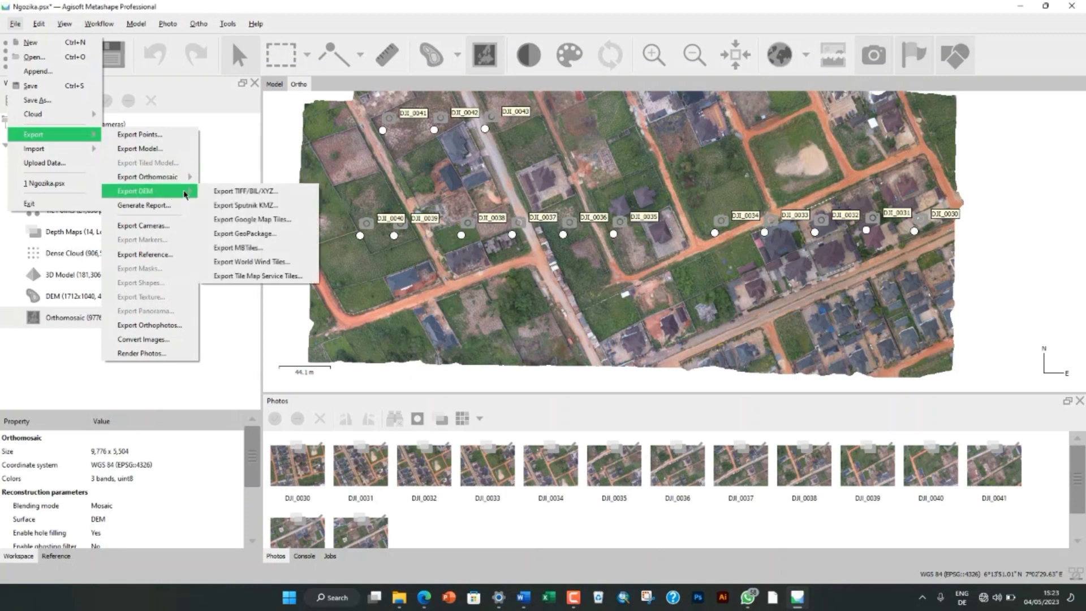
click(246, 192)
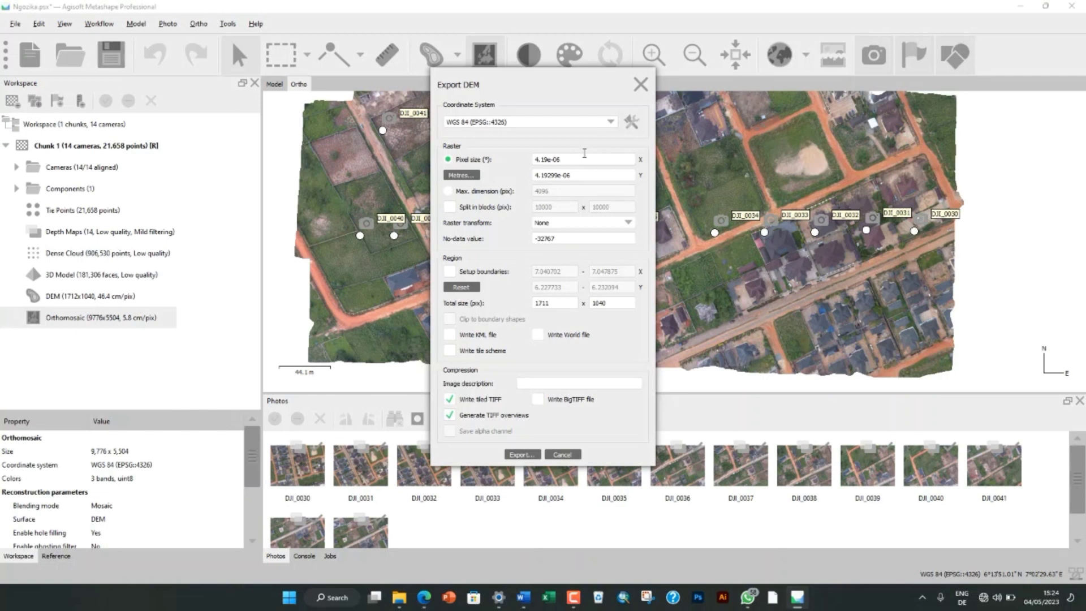
click(612, 123)
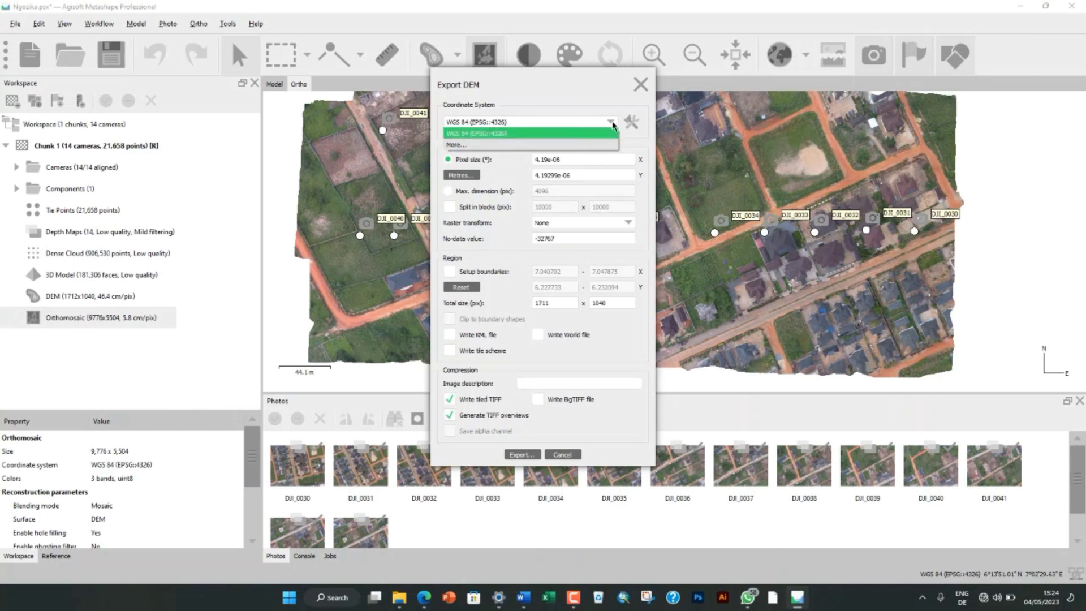
click(581, 148)
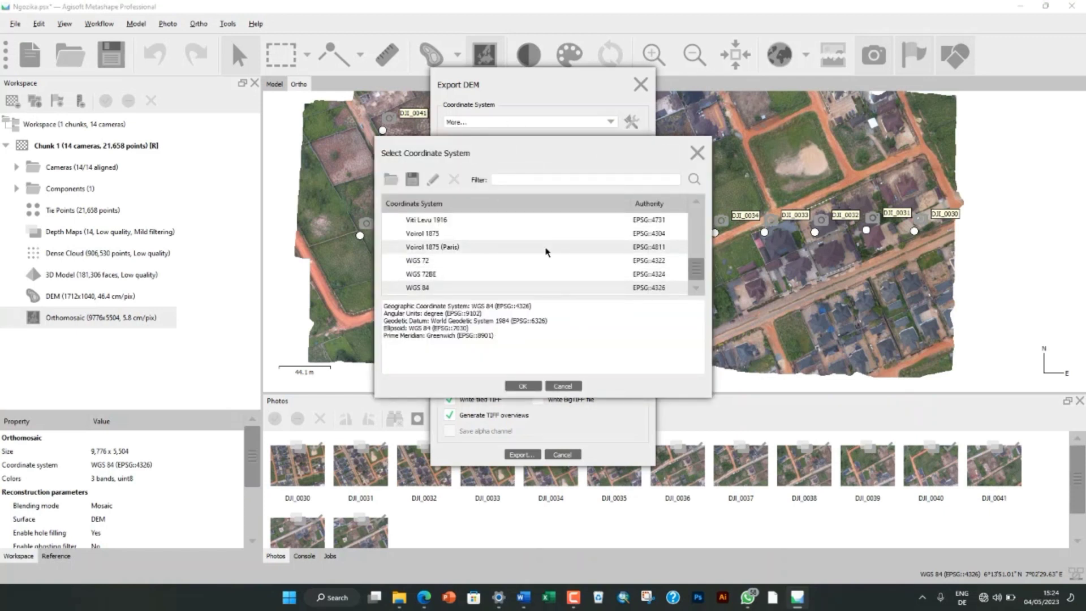
scroll(546, 251, up, 10)
scroll(546, 252, up, 5)
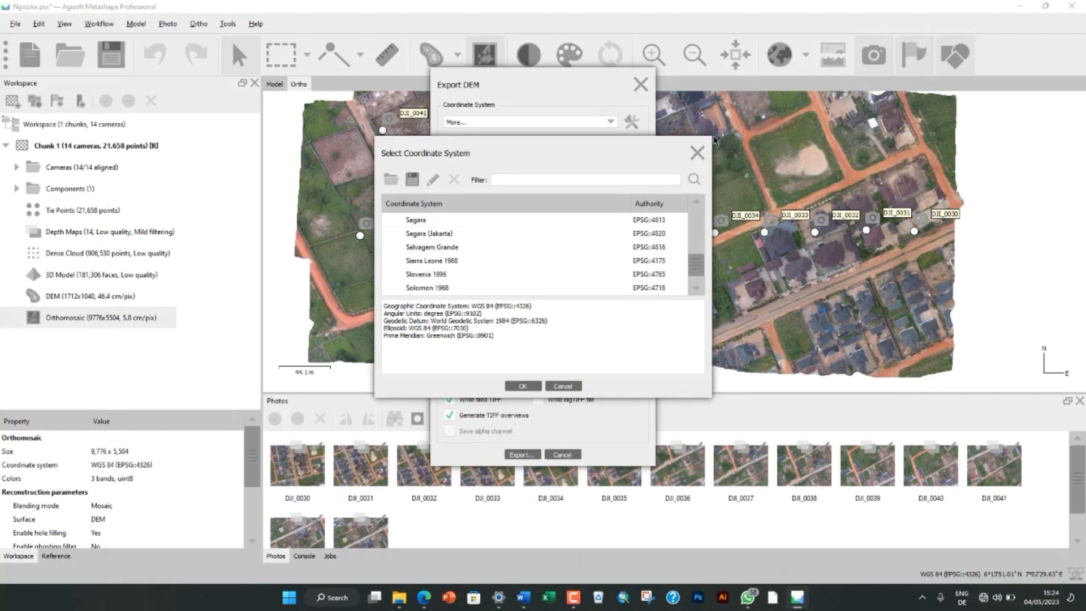
click(698, 153)
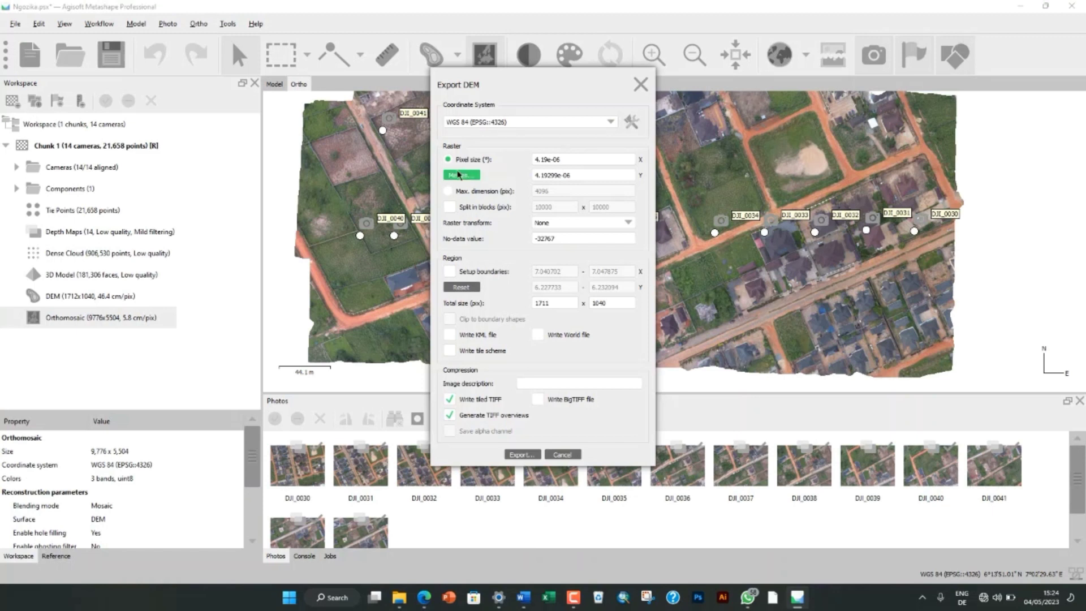
click(461, 176)
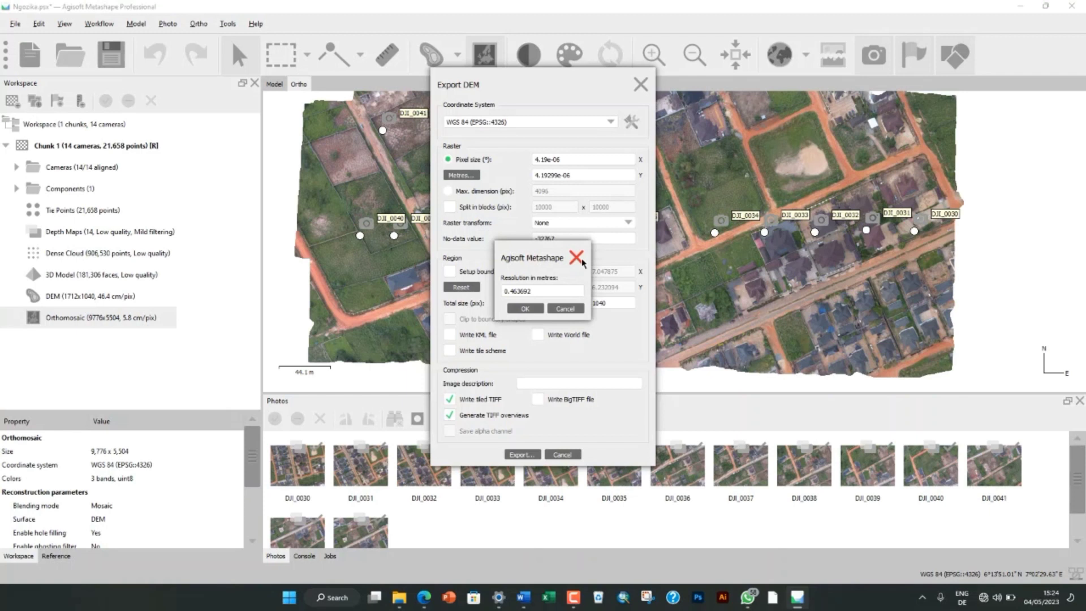
click(535, 311)
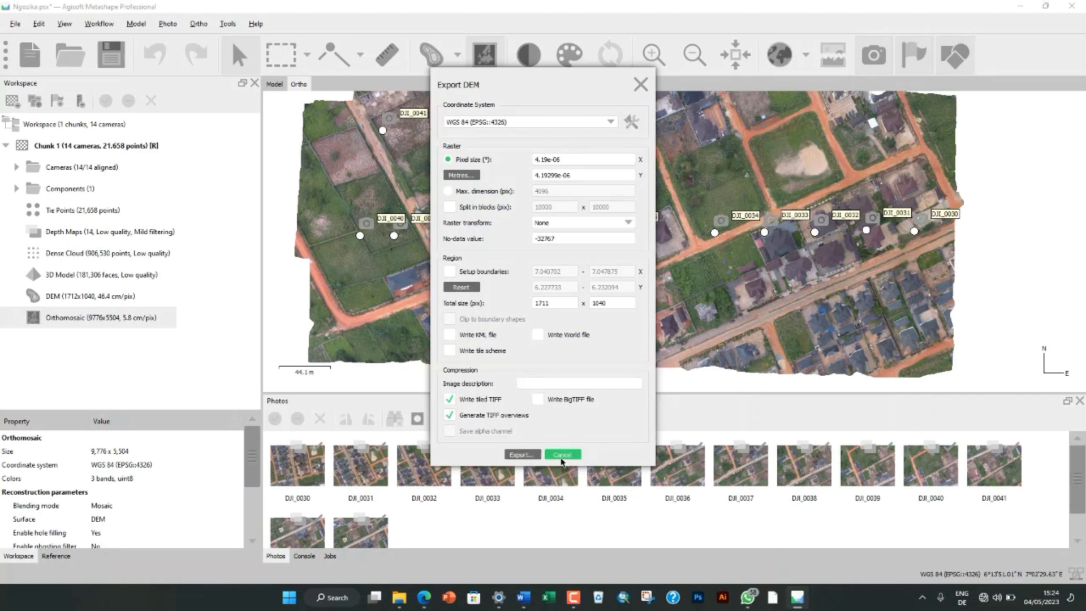
click(562, 454)
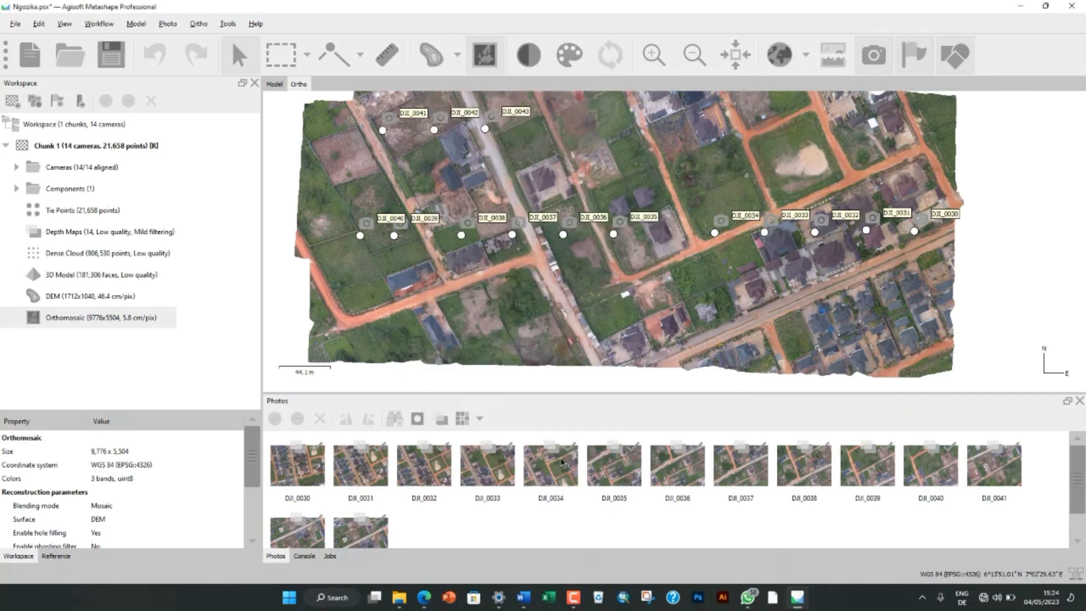
- Open Export Orthomosaic > Export JPEG/TIFF/PNG and view the pixel size in metres
right_click(97, 323)
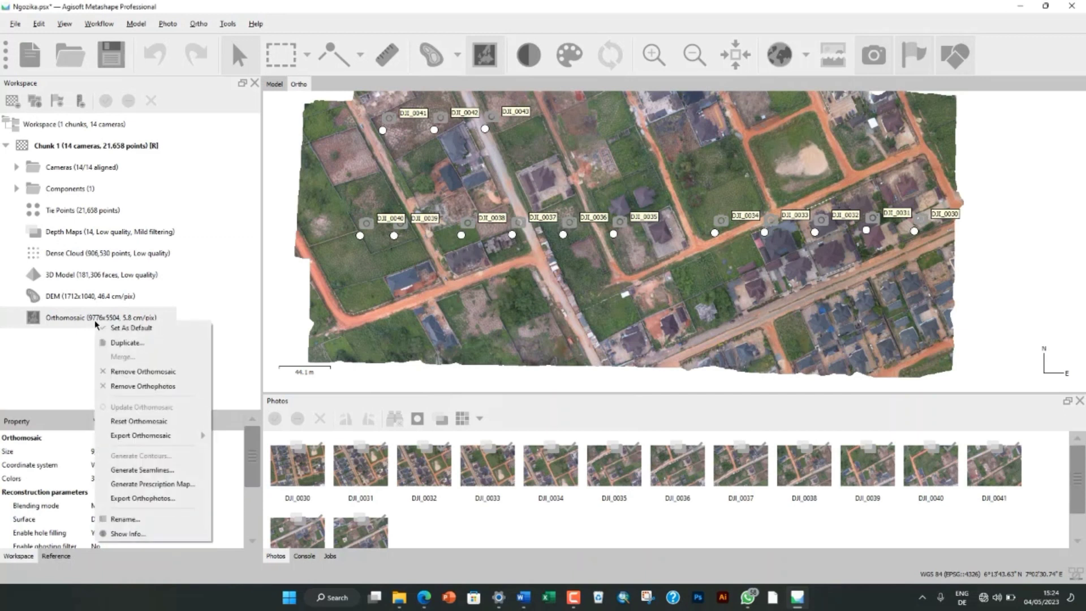
mouse_move(167, 439)
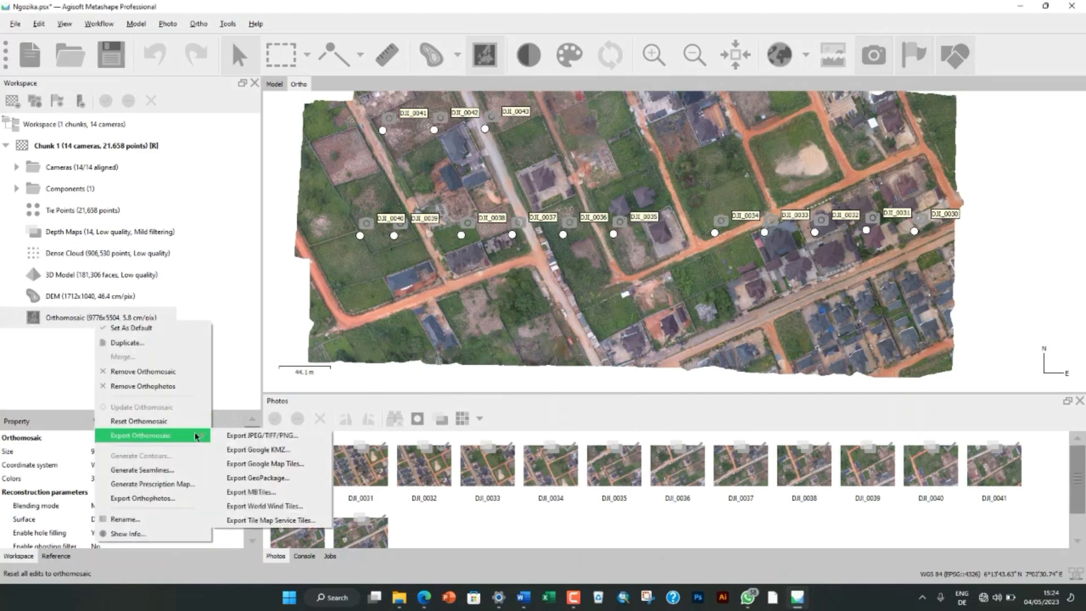
click(244, 437)
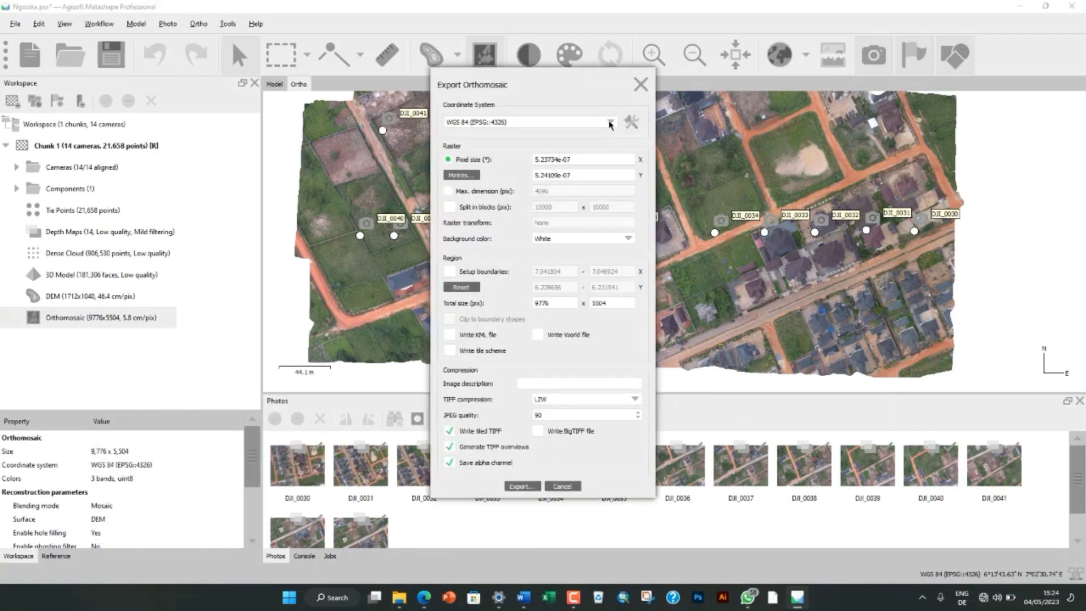
click(460, 175)
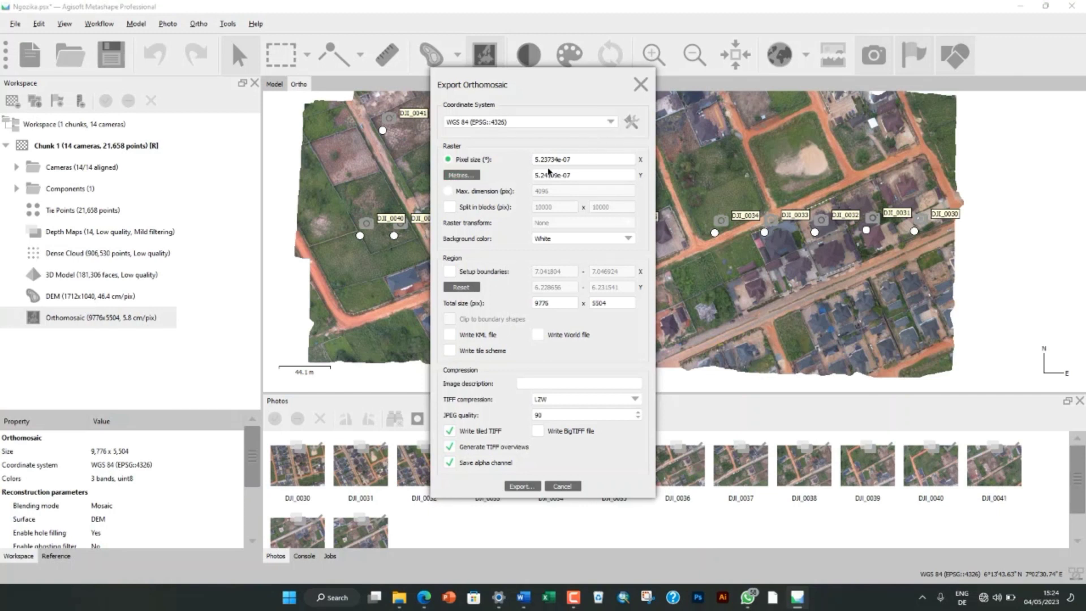
click(461, 176)
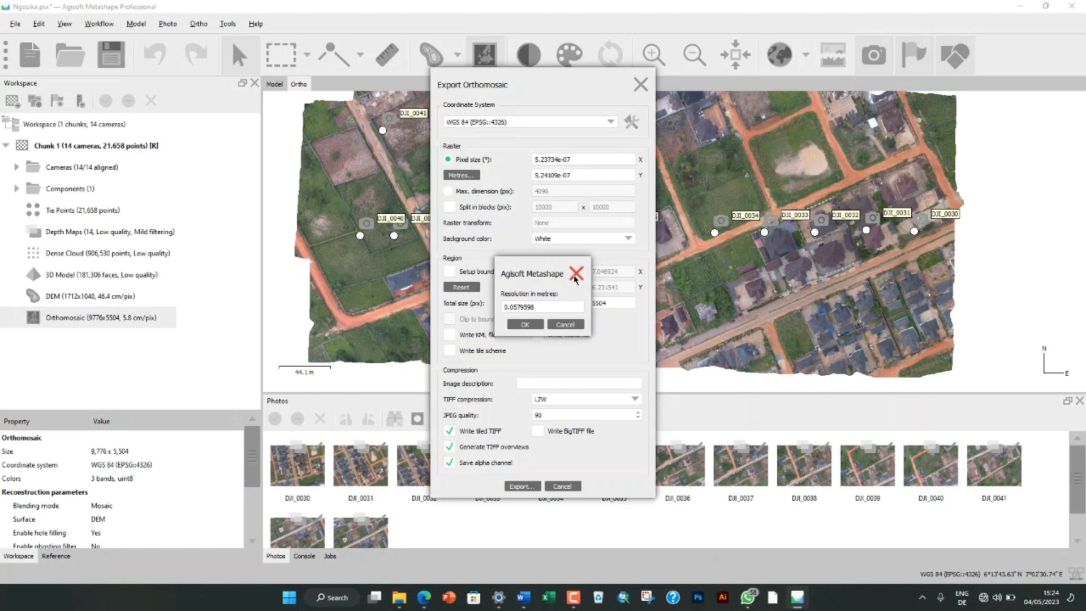
click(575, 275)
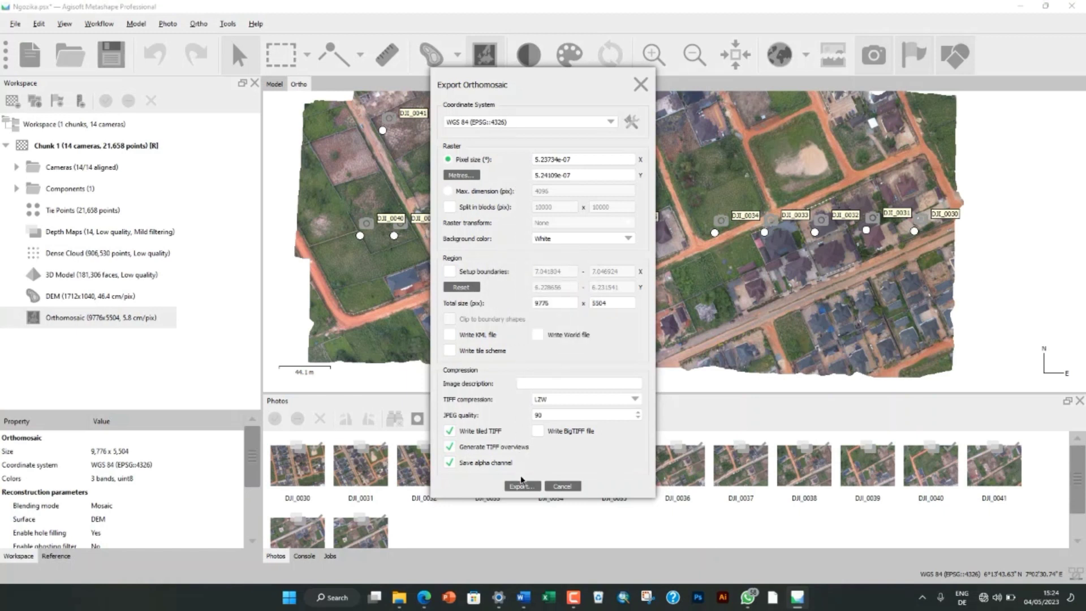
- Export the orthomosaic as the TIFF/GeoTIFF file 'Ngozika' in the Ngozika Flight folder
click(533, 490)
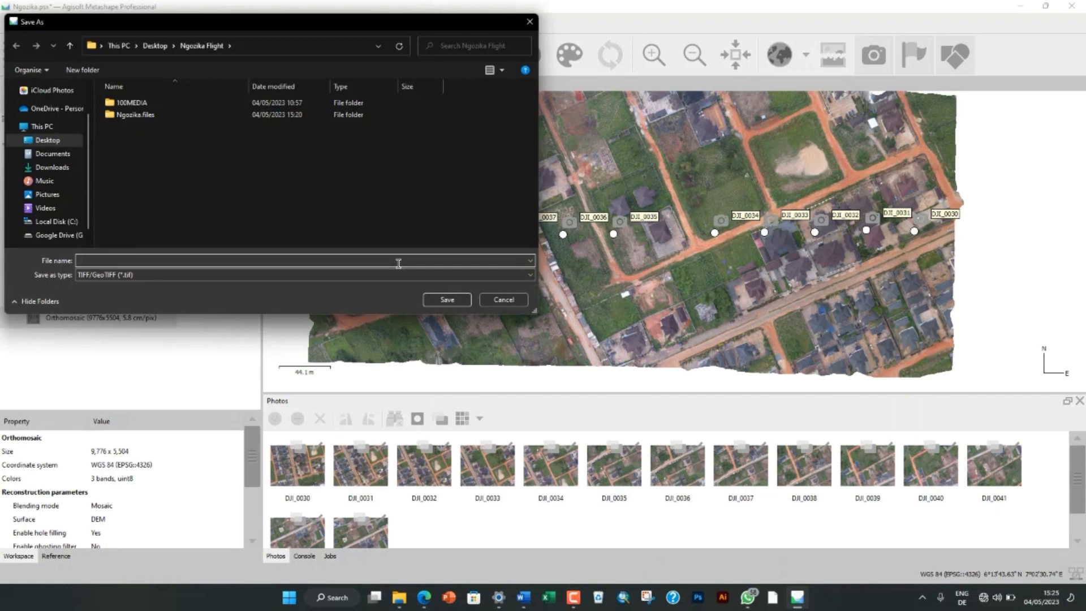
text(N)
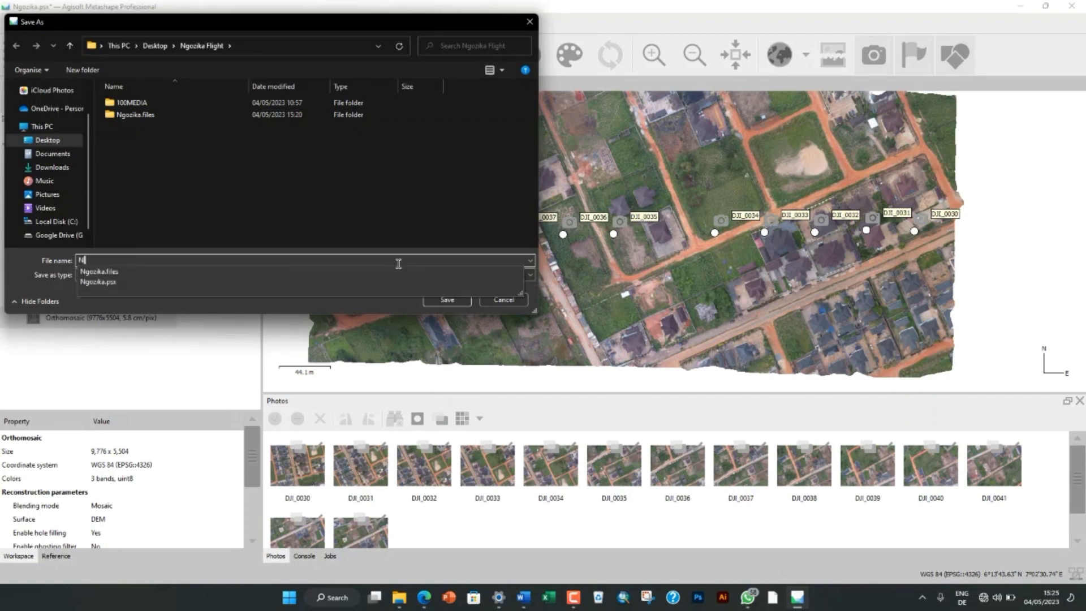
text(gozika)
key(Return)
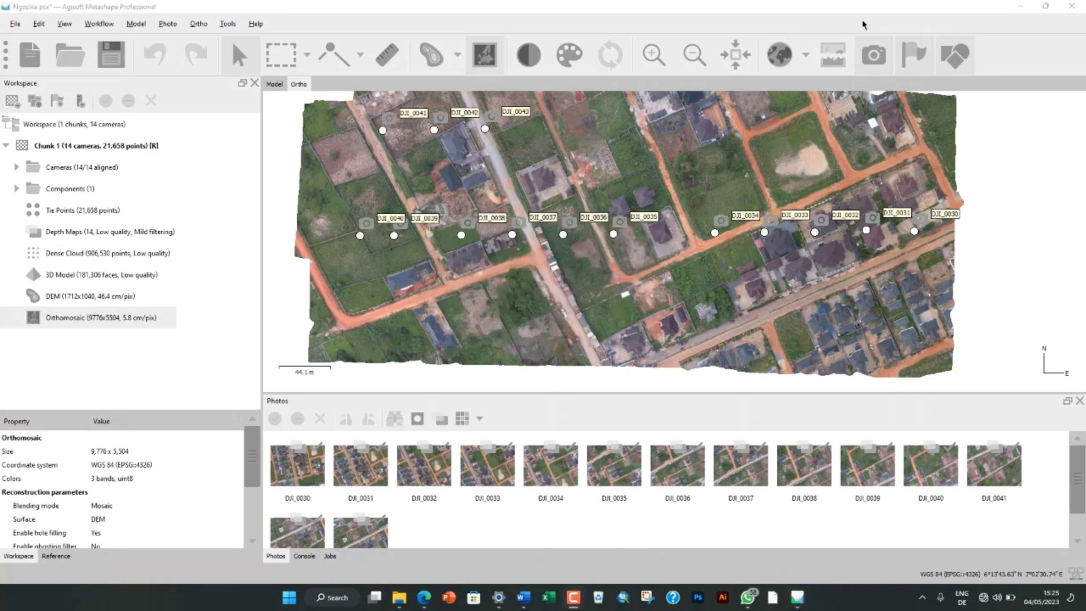
- Select the exported Ngozika TIF in the Ngozika Flight folder and launch ArcMap
click(1024, 6)
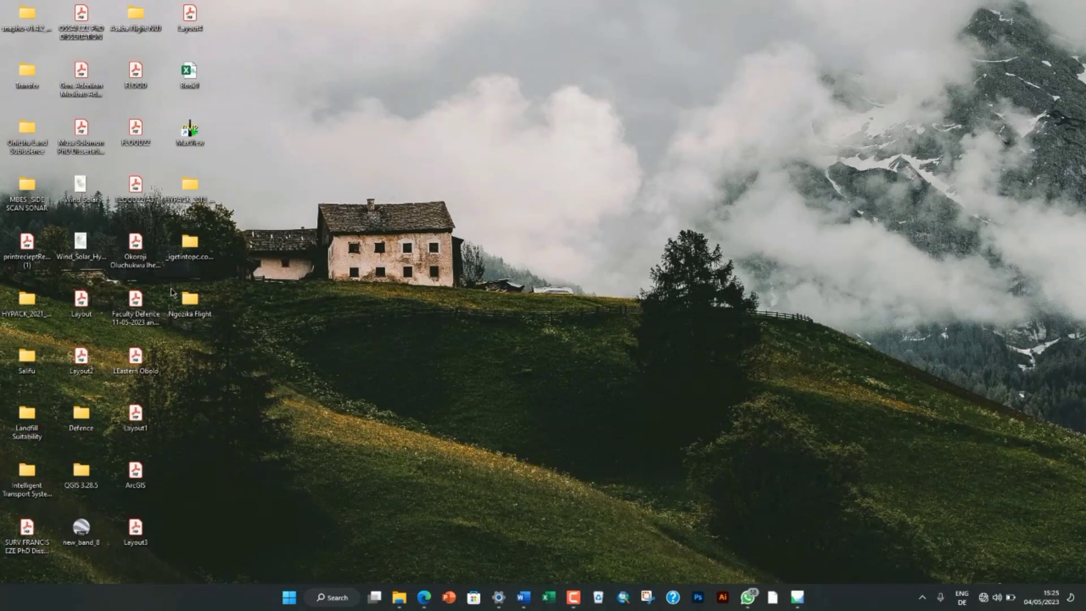
double_click(202, 308)
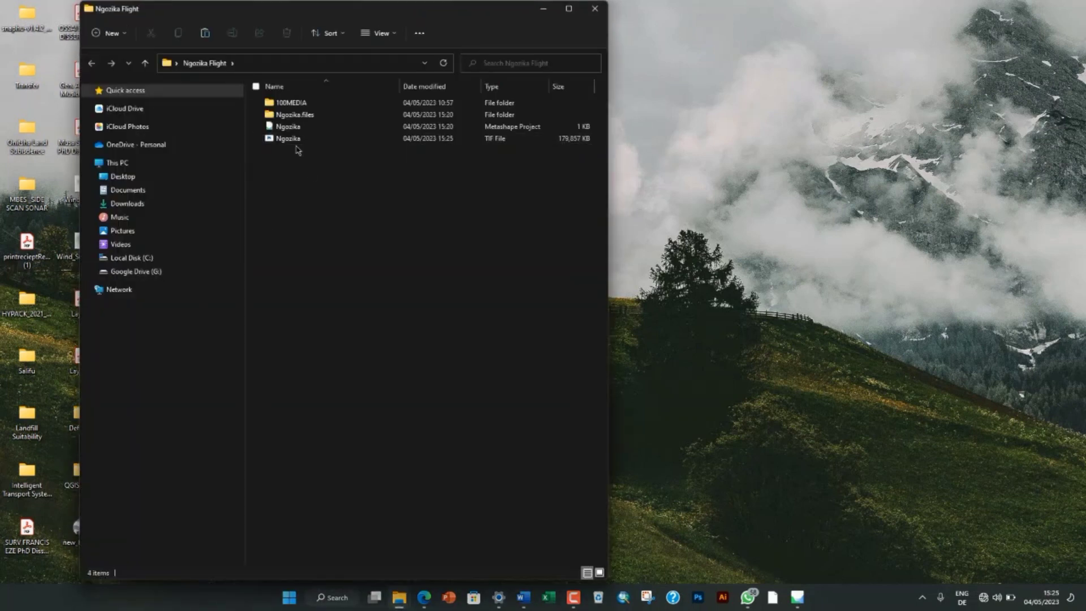
click(286, 142)
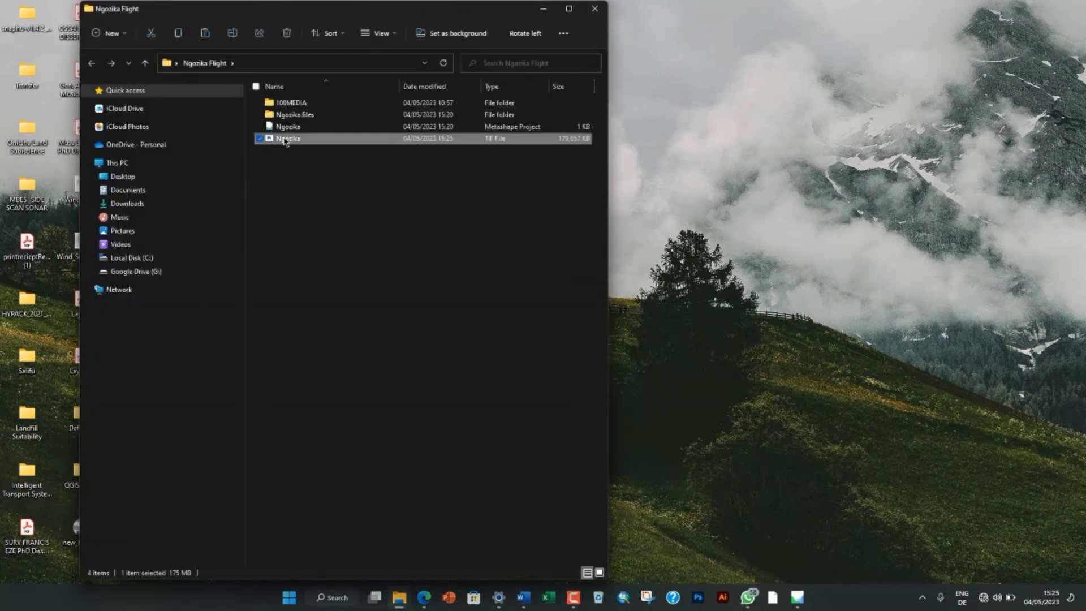
click(625, 604)
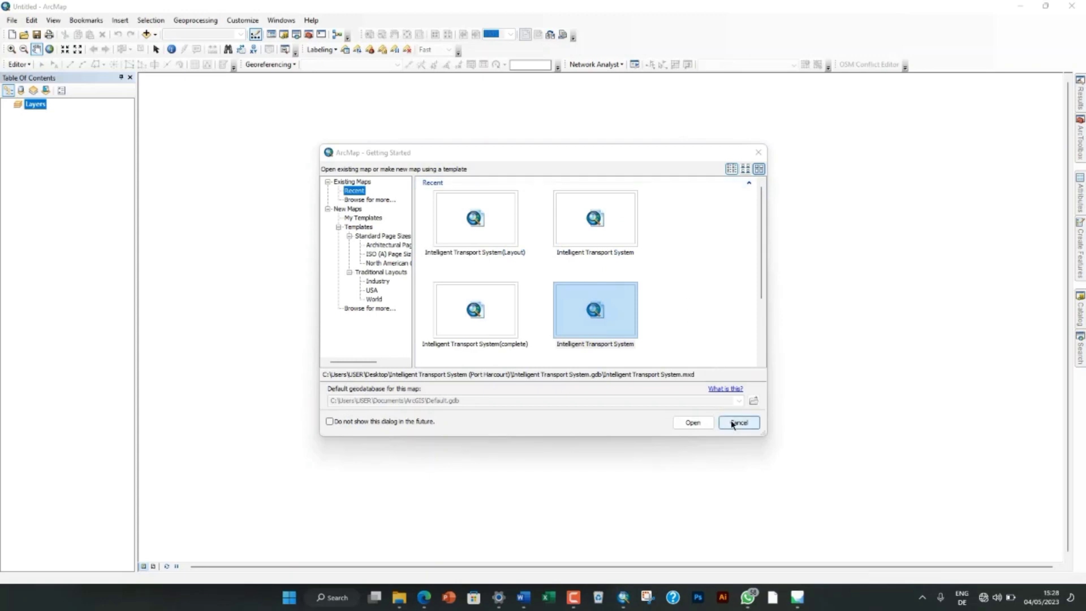
- Skip Getting Started and drag Ngozika.tif into the ArcMap map as a layer
click(733, 423)
double_click(885, 6)
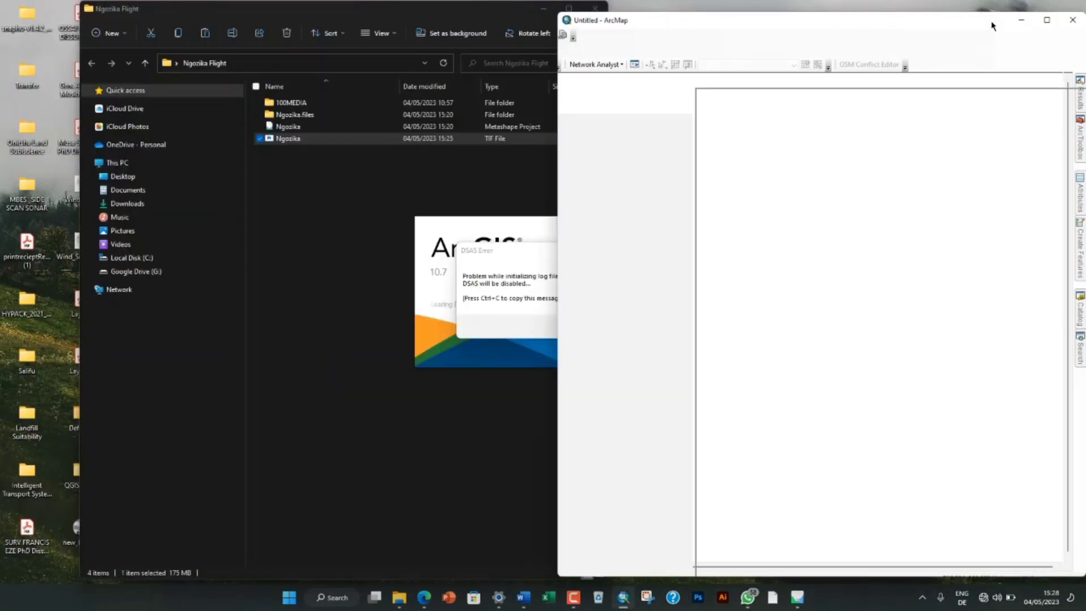
drag(307, 141, 741, 231)
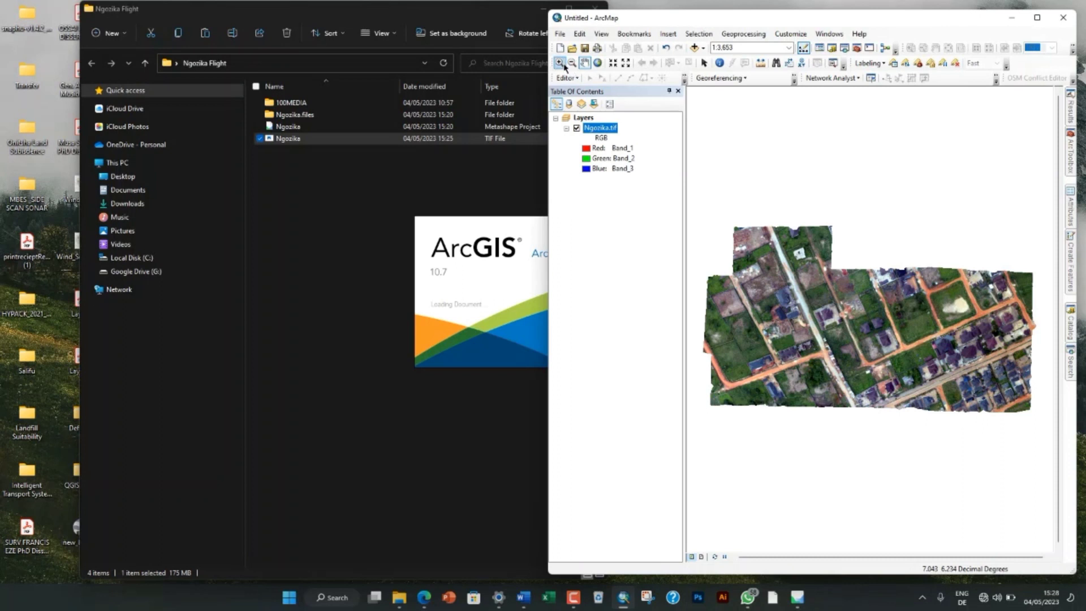
- Zoom in on the house, gazebo and road intersection, returning to full extent between views
click(833, 344)
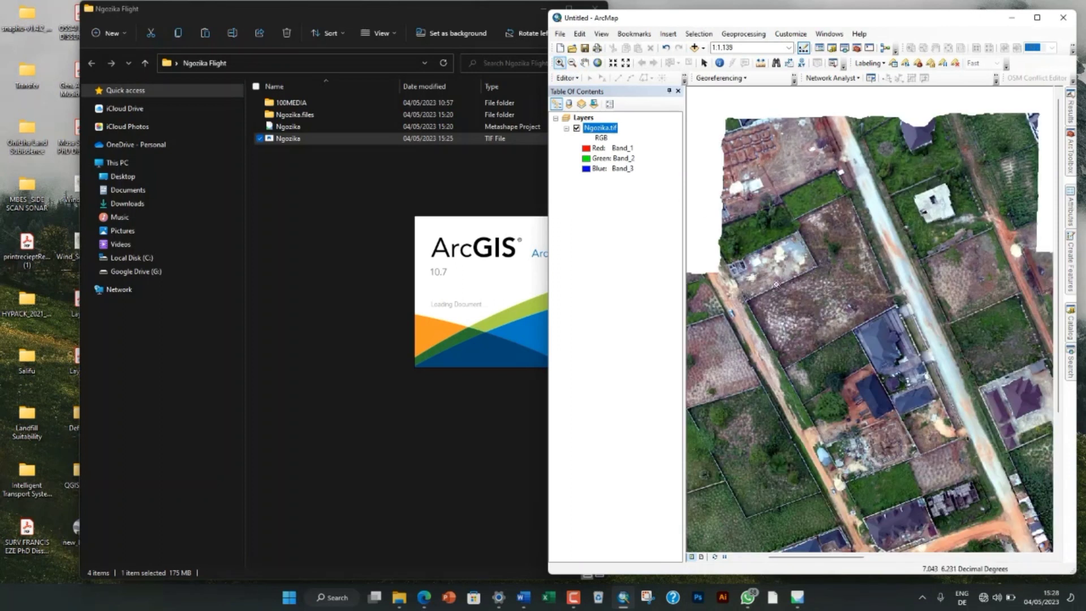
click(822, 340)
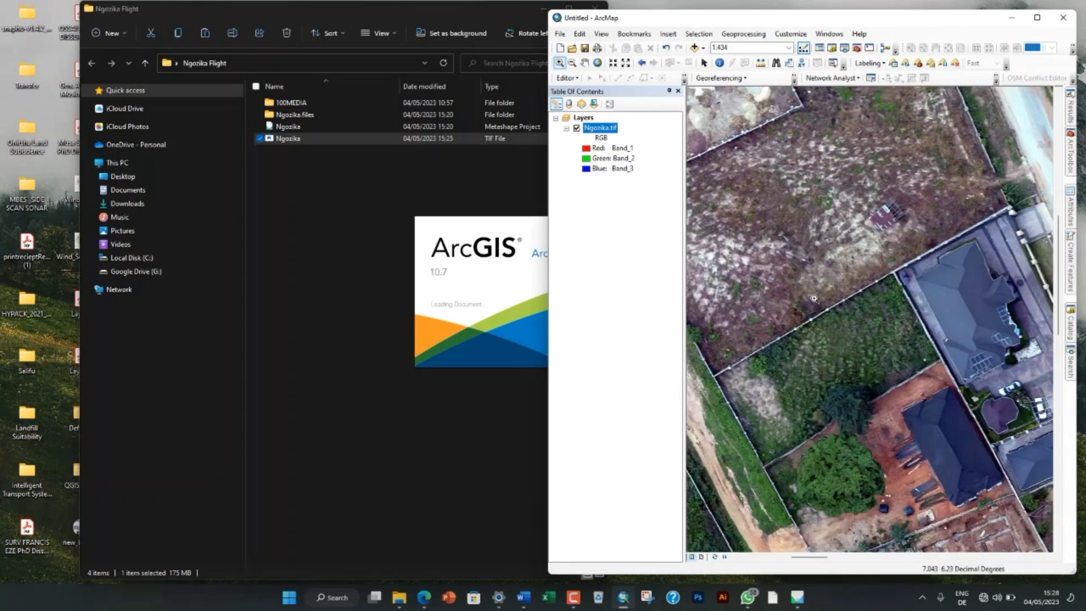
drag(899, 253, 1078, 493)
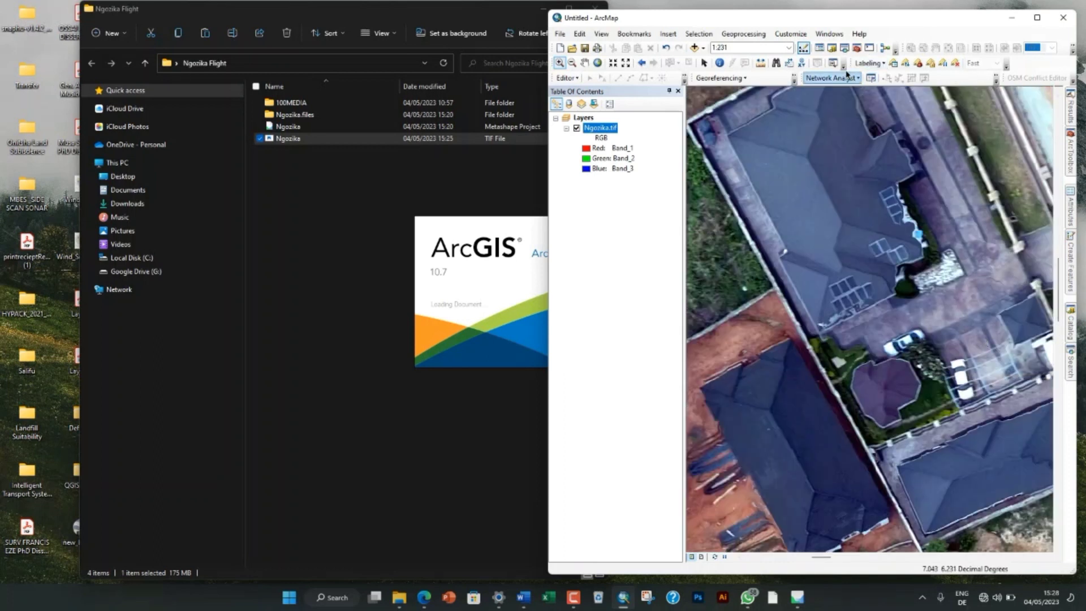
click(597, 63)
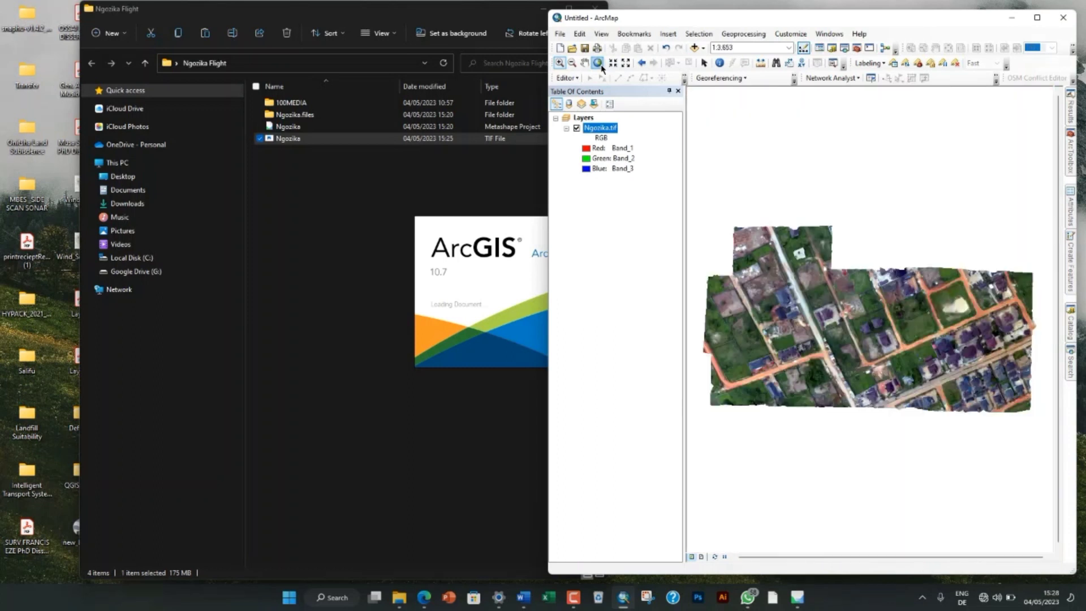
click(955, 275)
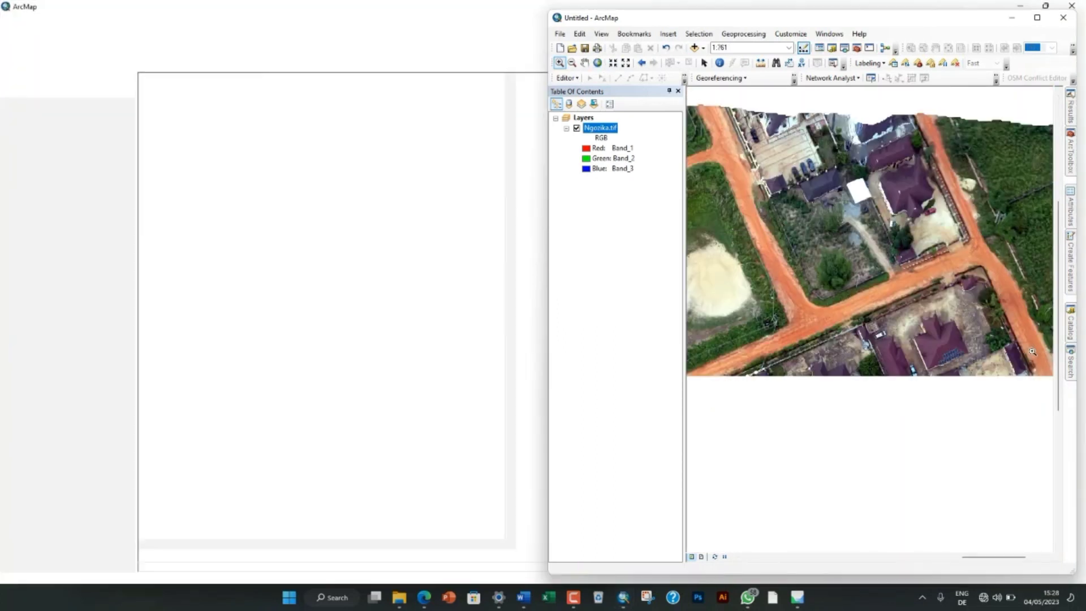
click(921, 275)
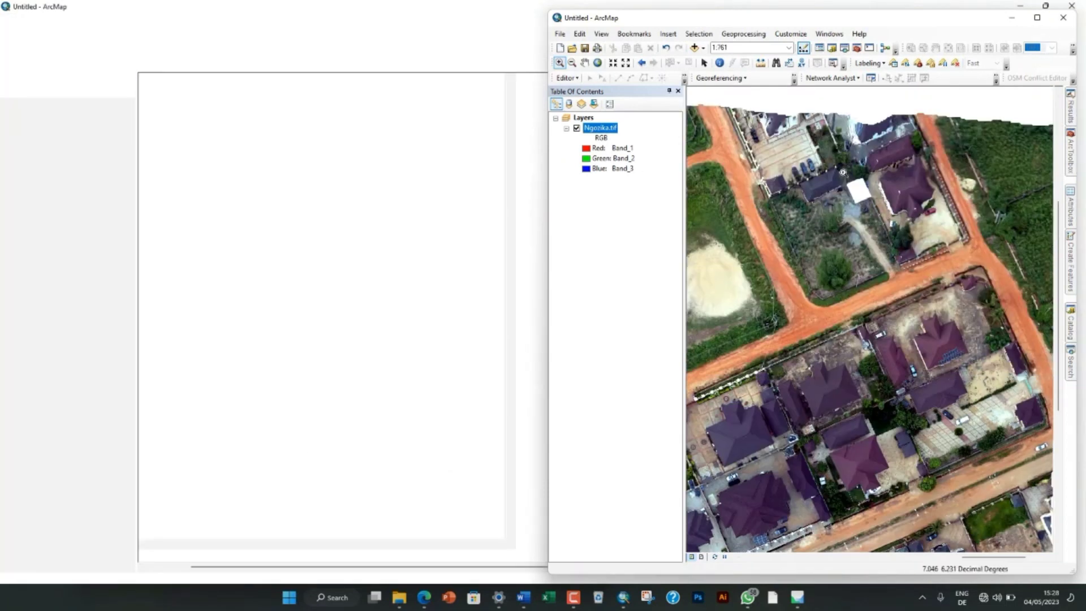
click(933, 277)
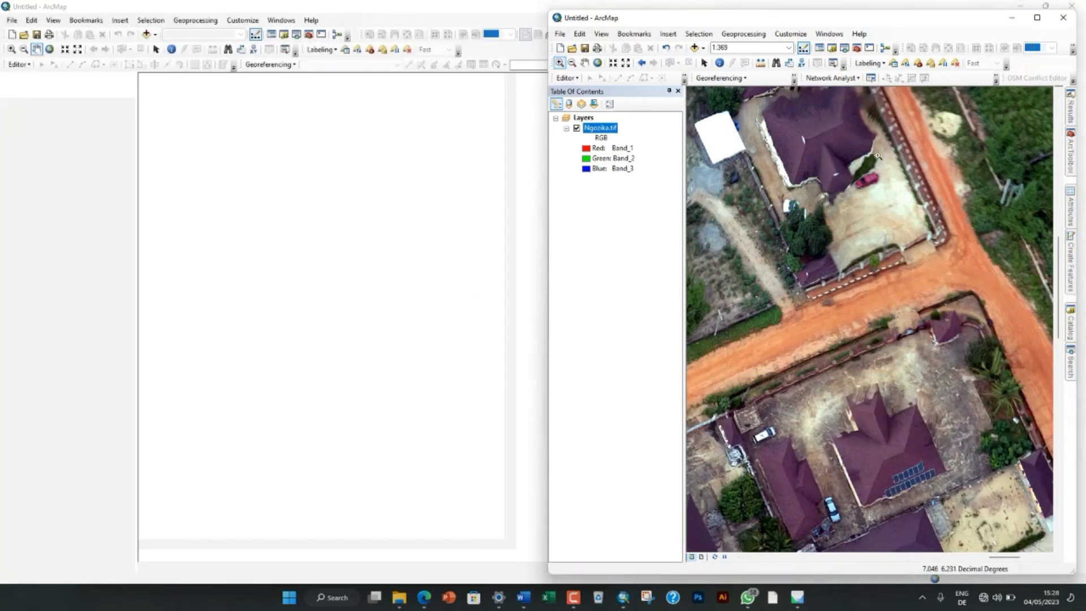